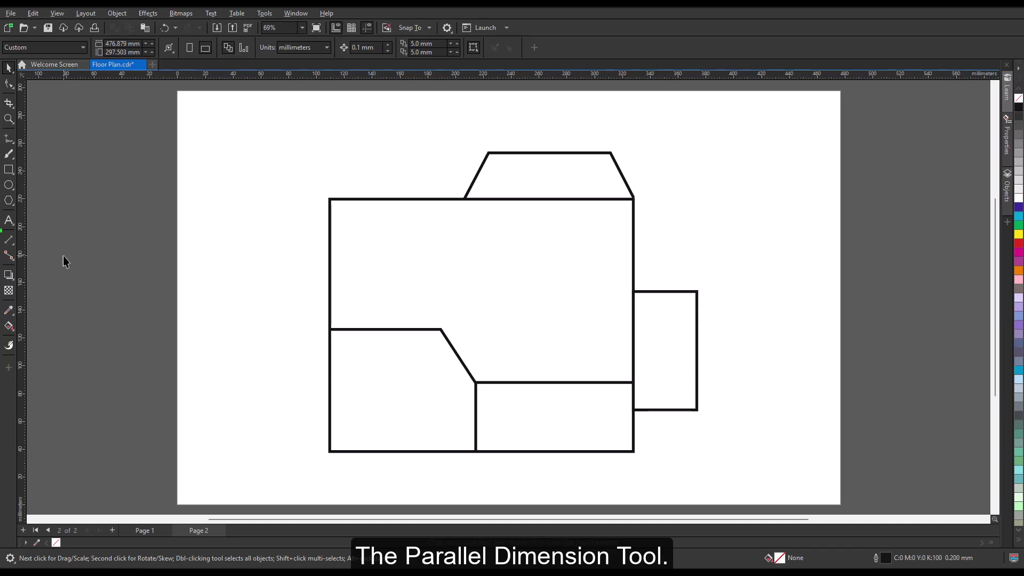
# Dimension the small right-hand room's diagonal with a slanted 96.62 mm parallel dimension placed to its right
pyautogui.click(14, 245)
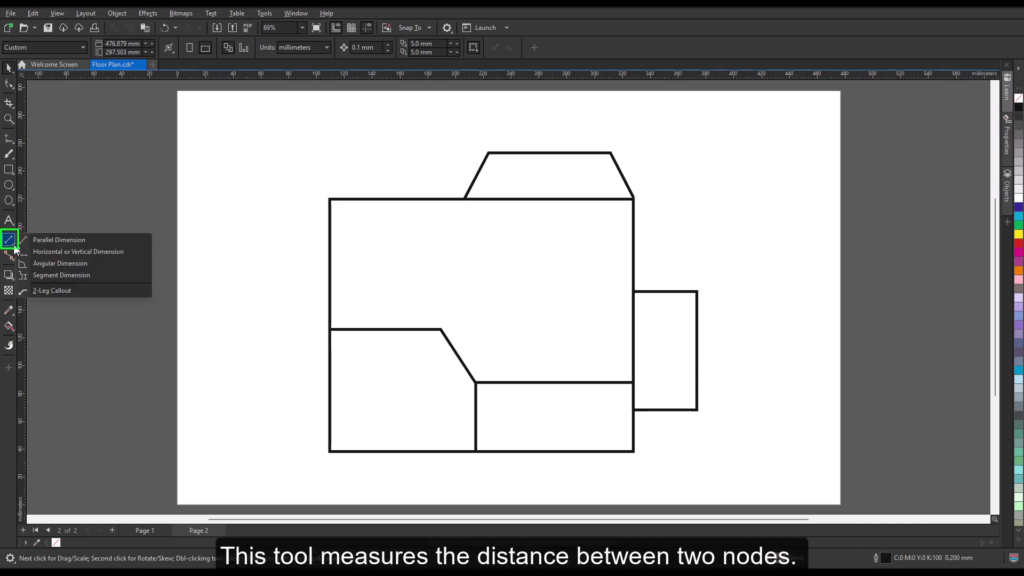
pyautogui.click(103, 240)
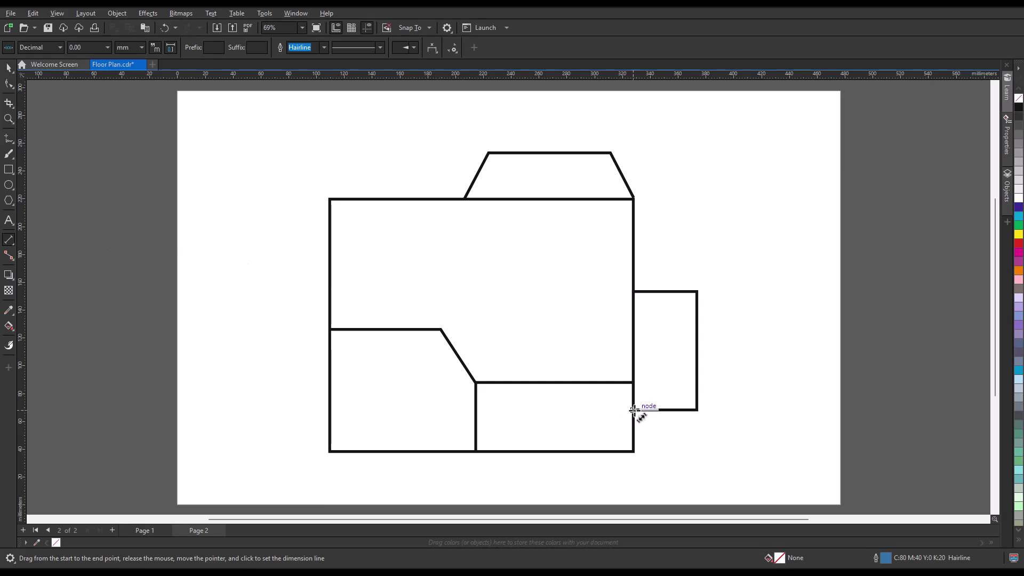
pyautogui.moveTo(634, 410); pyautogui.dragTo(697, 292)
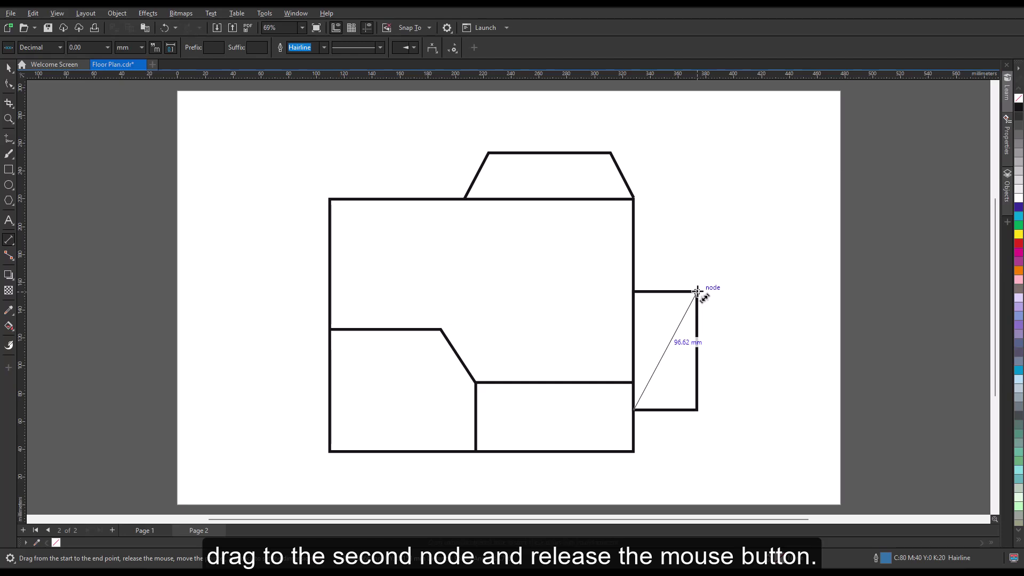
pyautogui.moveTo(698, 291); pyautogui.dragTo(696, 292)
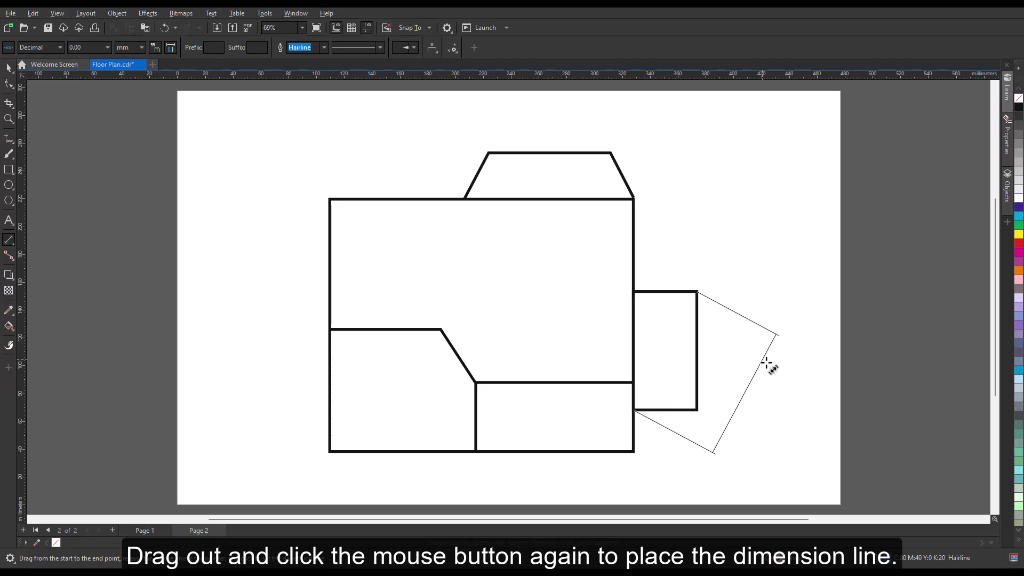
pyautogui.click(773, 367)
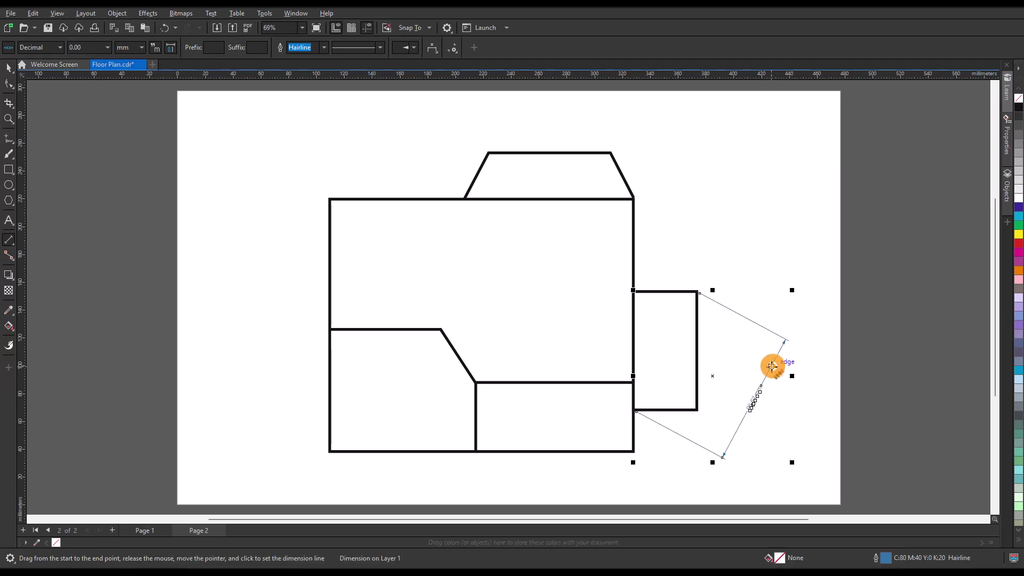
pyautogui.click(9, 68)
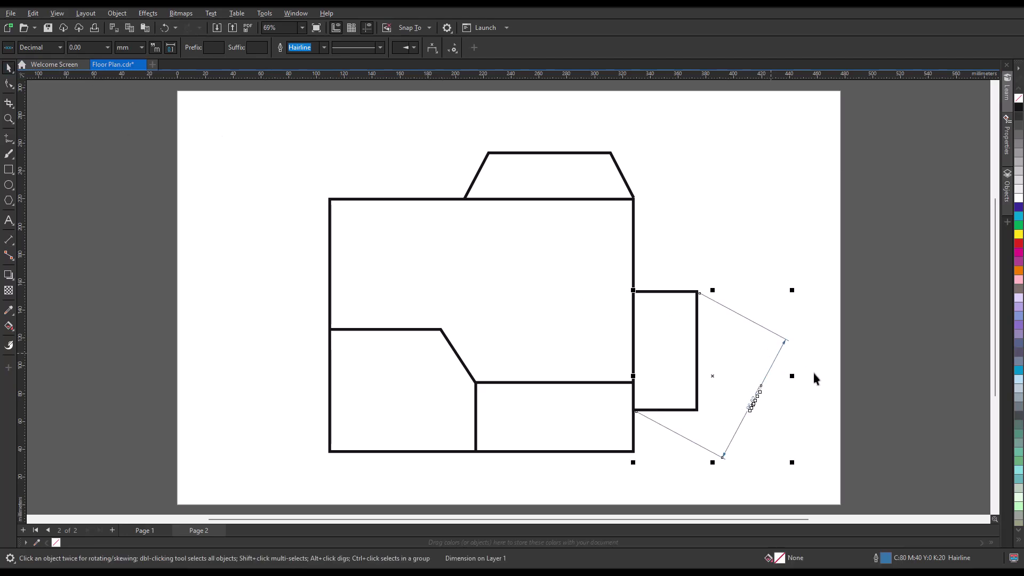
pyautogui.click(801, 409)
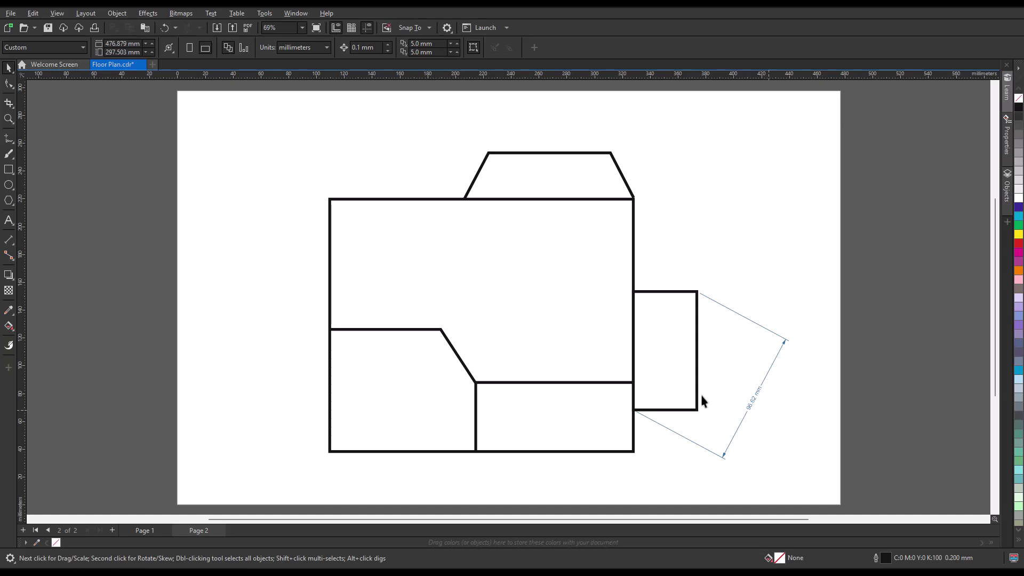
# Add a 181.52 mm vertical dimension along the plan's left wall, placed left of the plan
pyautogui.click(13, 243)
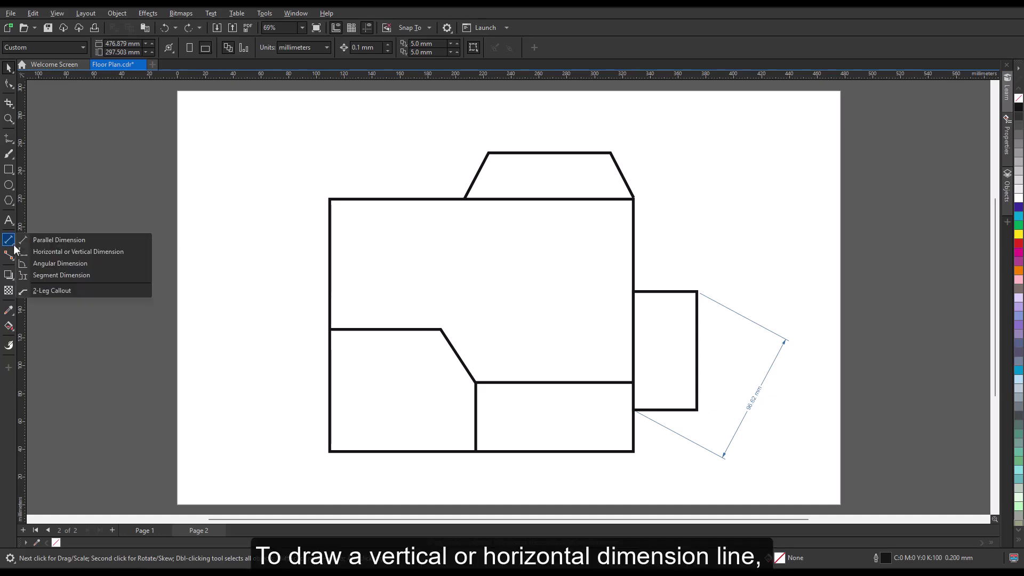
pyautogui.click(66, 255)
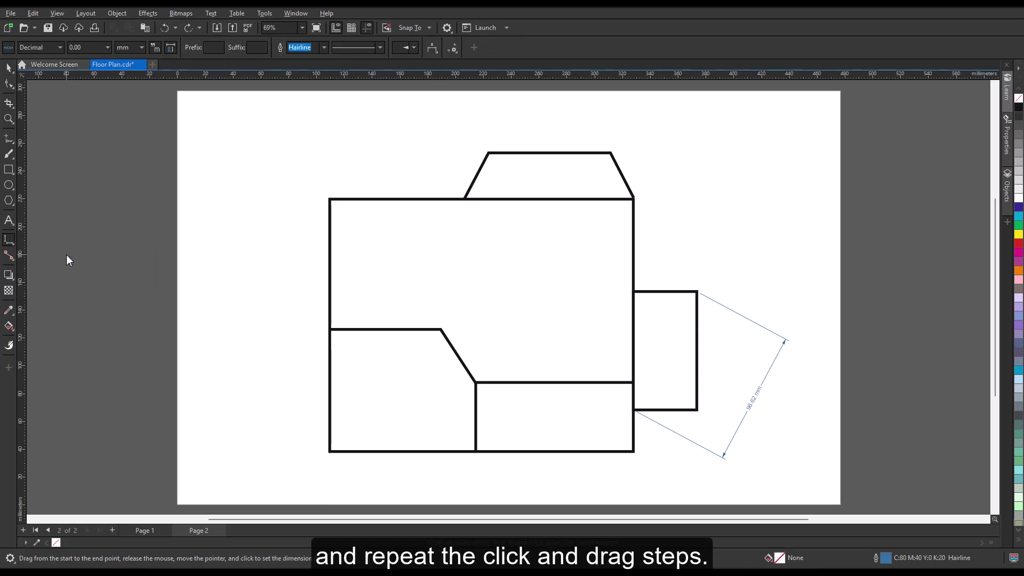
pyautogui.moveTo(329, 452); pyautogui.dragTo(331, 201)
pyautogui.click(265, 206)
pyautogui.press('space')
pyautogui.click(231, 340)
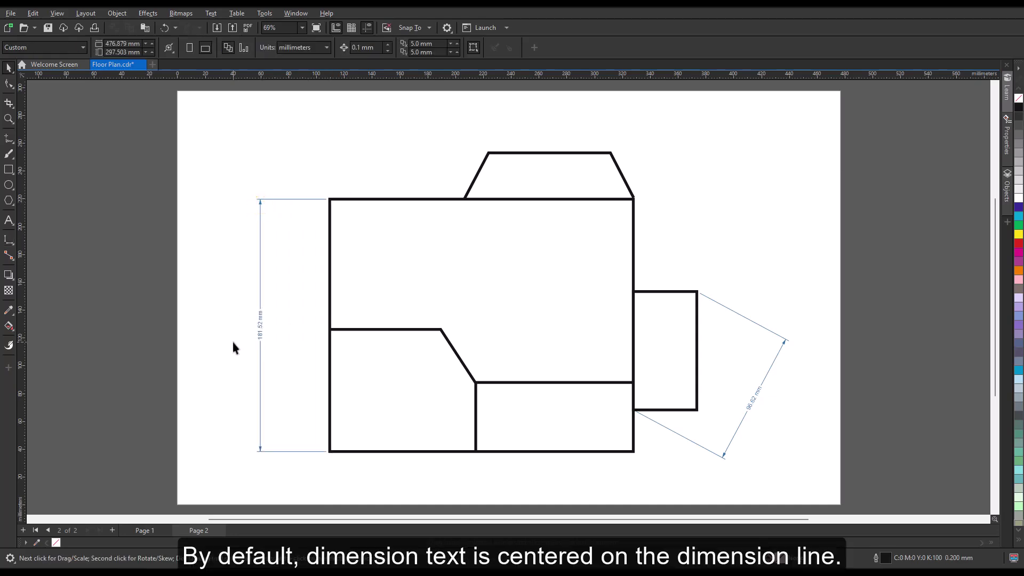
# Add a 110.83 mm horizontal dimension above the lower-right room, then zoom toward the sloped corner
pyautogui.click(9, 239)
pyautogui.click(55, 252)
pyautogui.moveTo(477, 383); pyautogui.dragTo(634, 383)
pyautogui.click(635, 319)
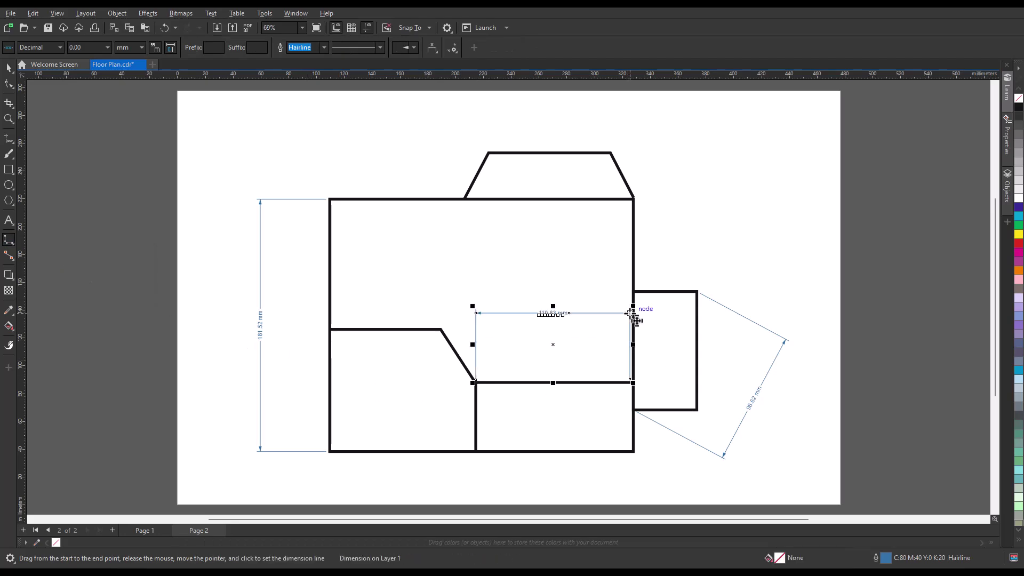
pyautogui.press('space')
pyautogui.click(596, 468)
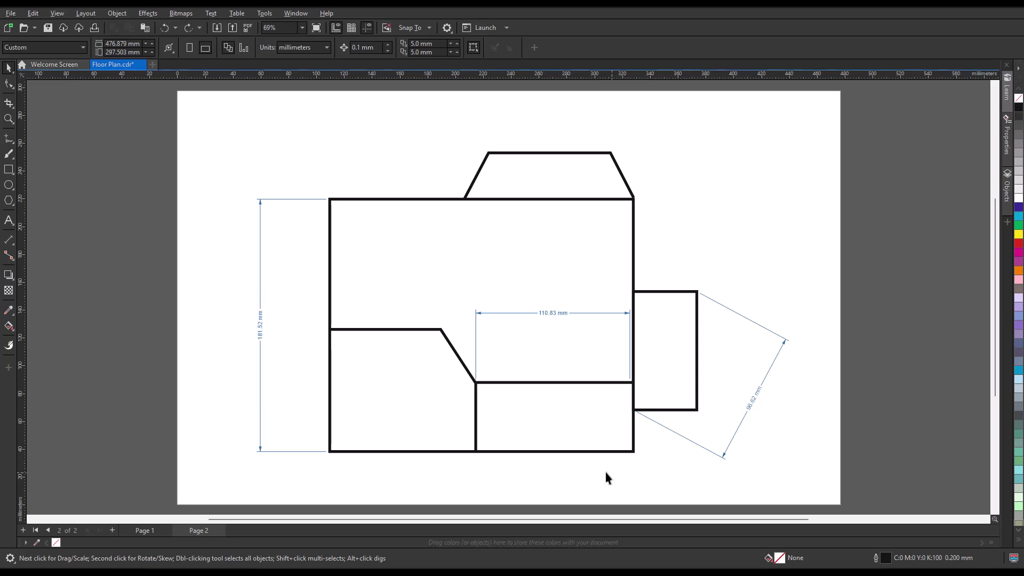
pyautogui.click(8, 118)
pyautogui.moveTo(375, 304); pyautogui.dragTo(517, 412)
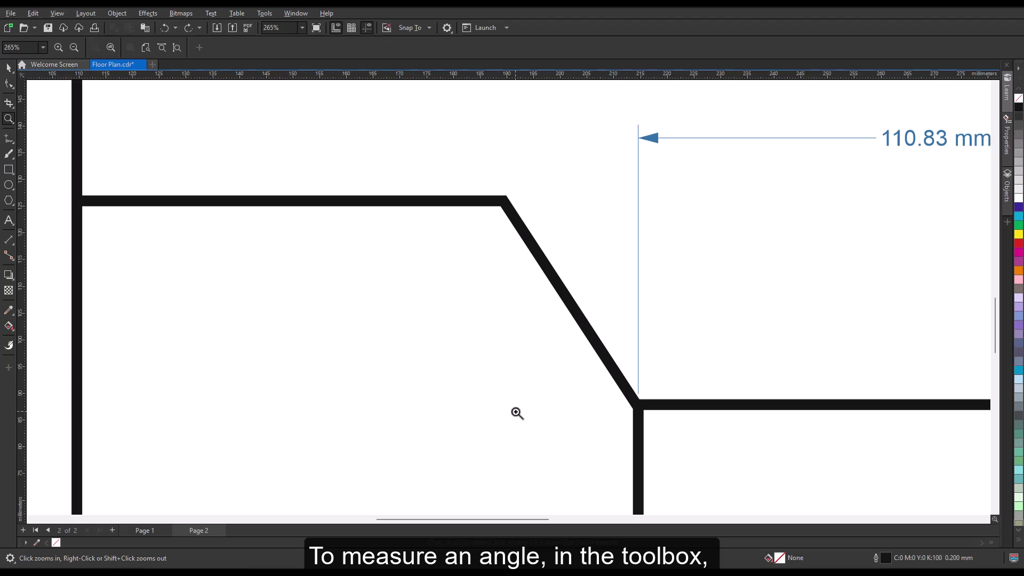
# Mark the 123.16° angle between the lower-left room's top wall and sloped wall with an angular dimension
pyautogui.click(14, 245)
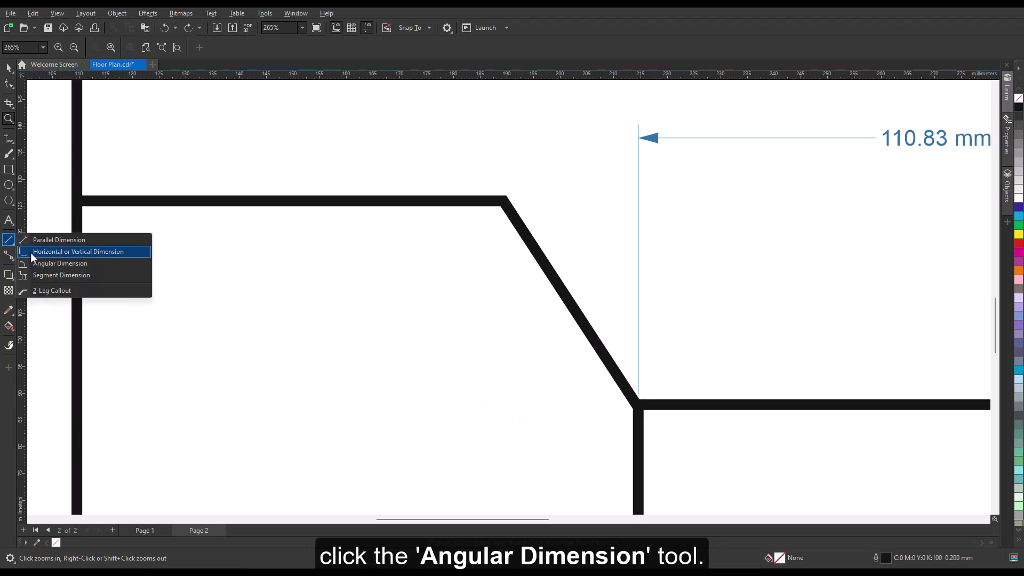
pyautogui.click(117, 264)
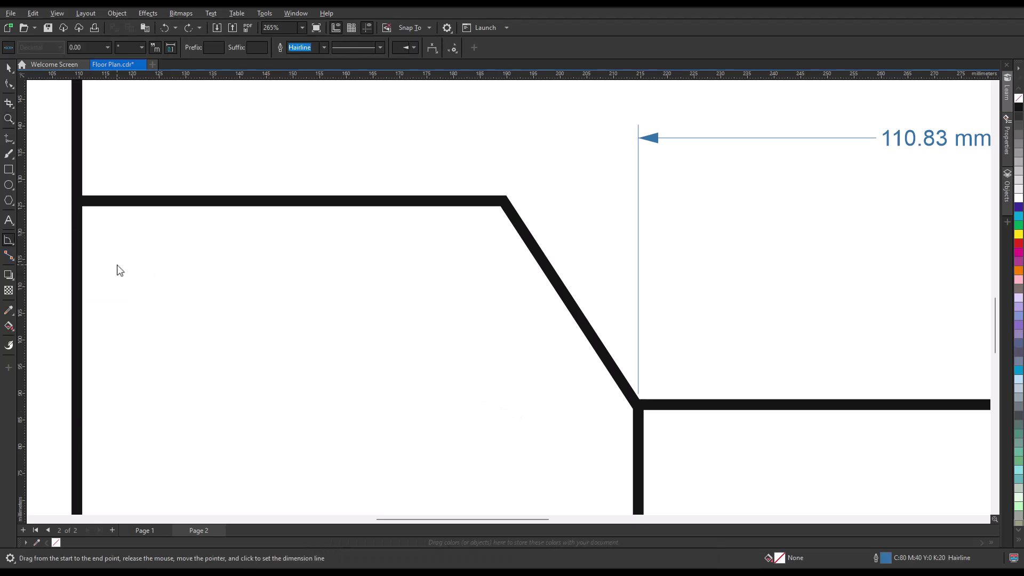
pyautogui.click(504, 202)
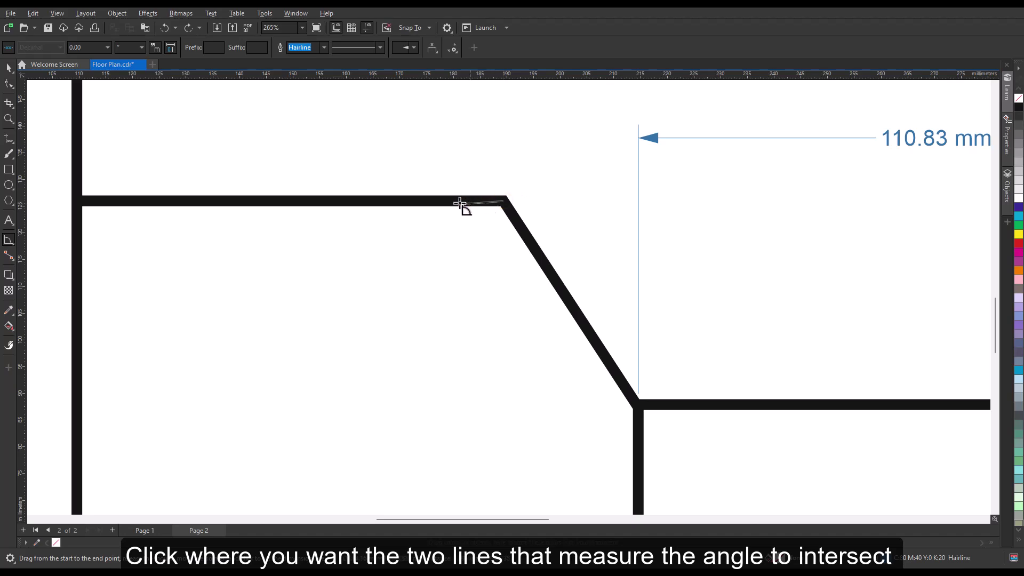
pyautogui.click(311, 201)
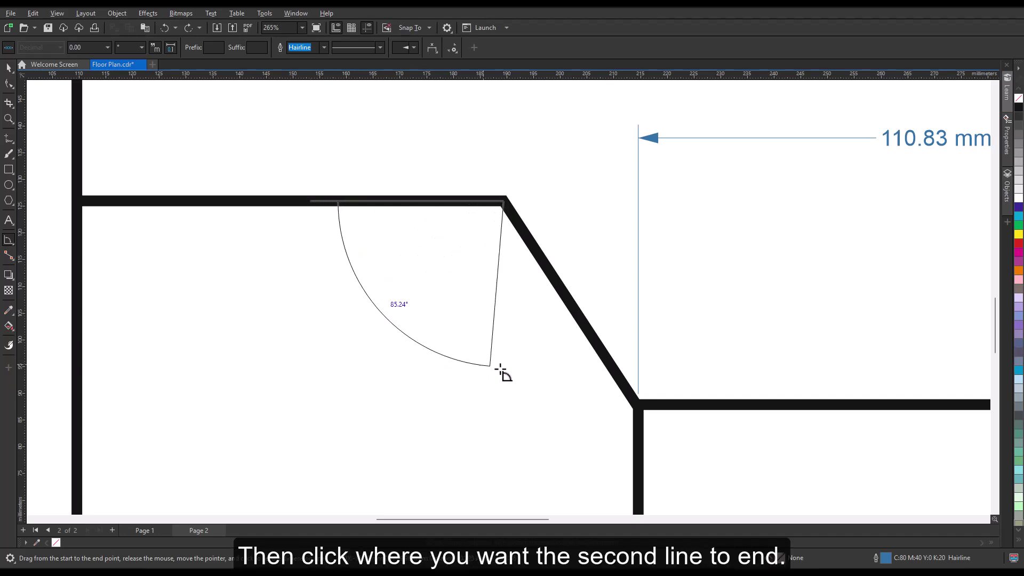
pyautogui.click(602, 355)
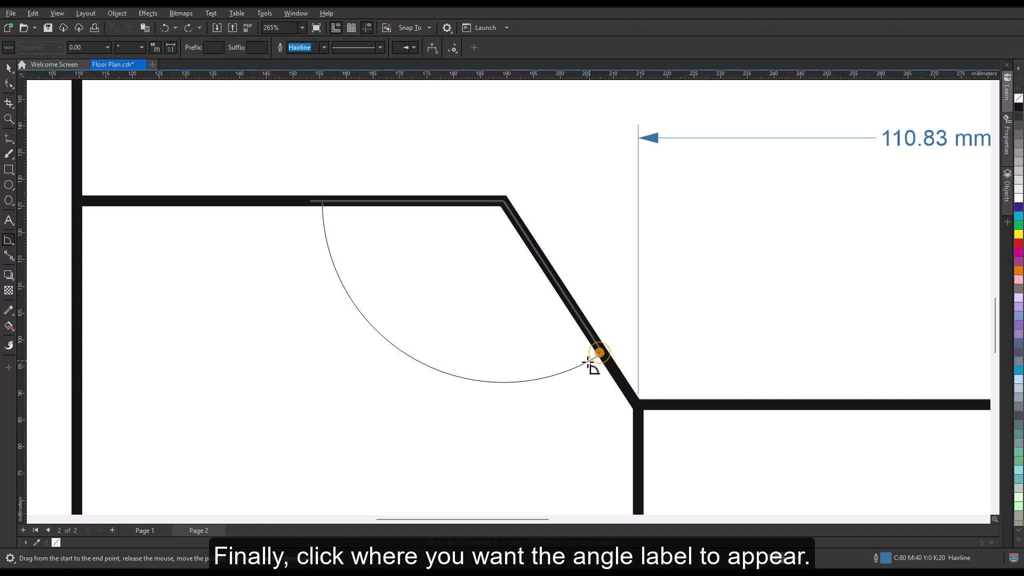
pyautogui.click(475, 410)
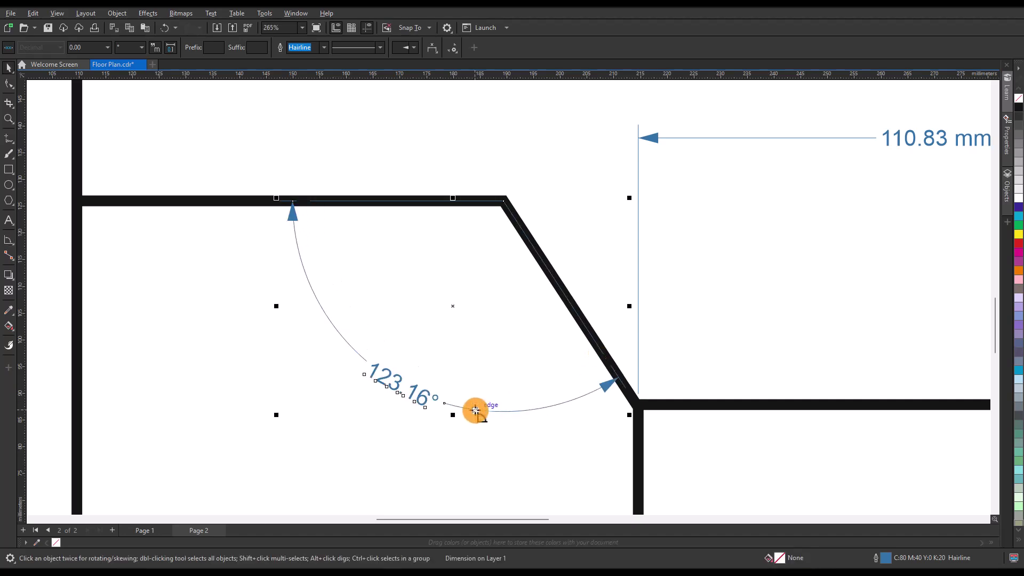
pyautogui.click(475, 438)
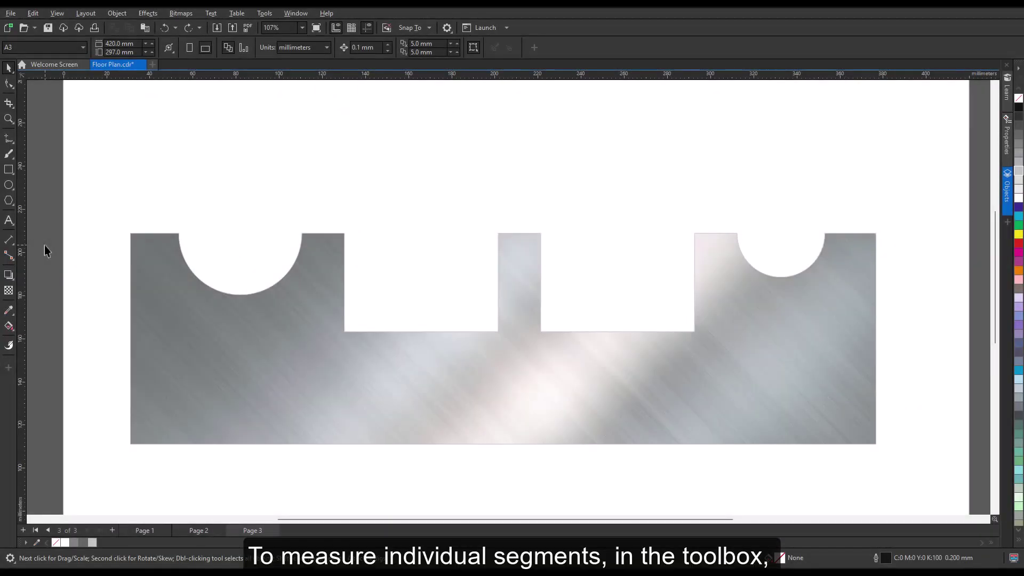
# Add a 71.33 mm segment dimension for the left notch's bottom edge, placed above the notch
pyautogui.click(14, 243)
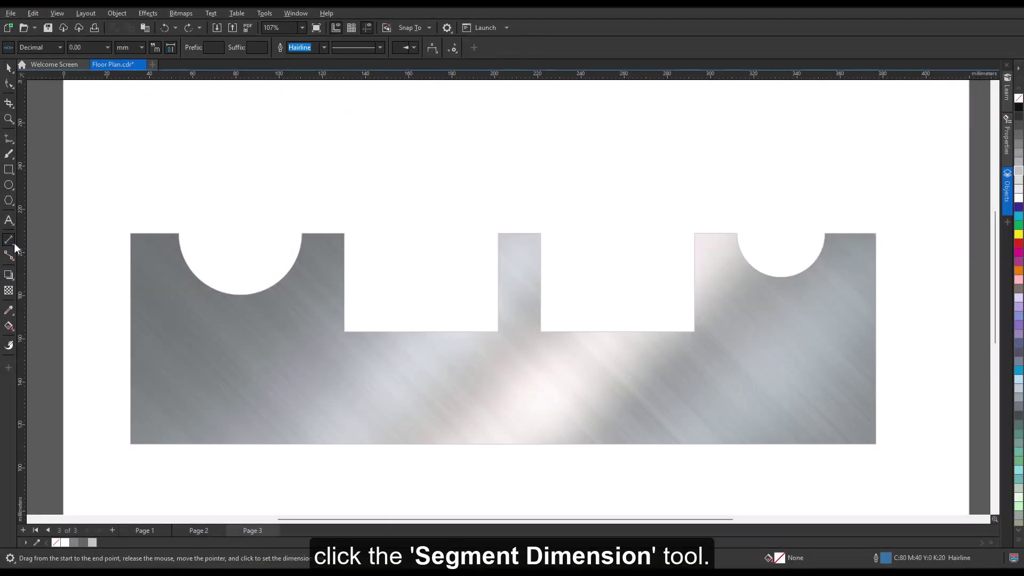
pyautogui.click(14, 244)
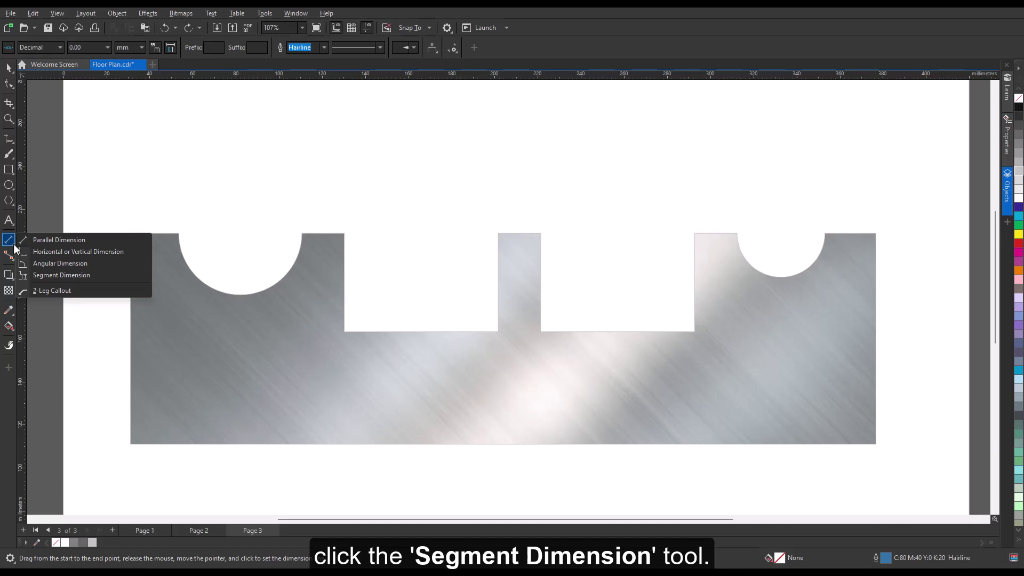
pyautogui.click(133, 276)
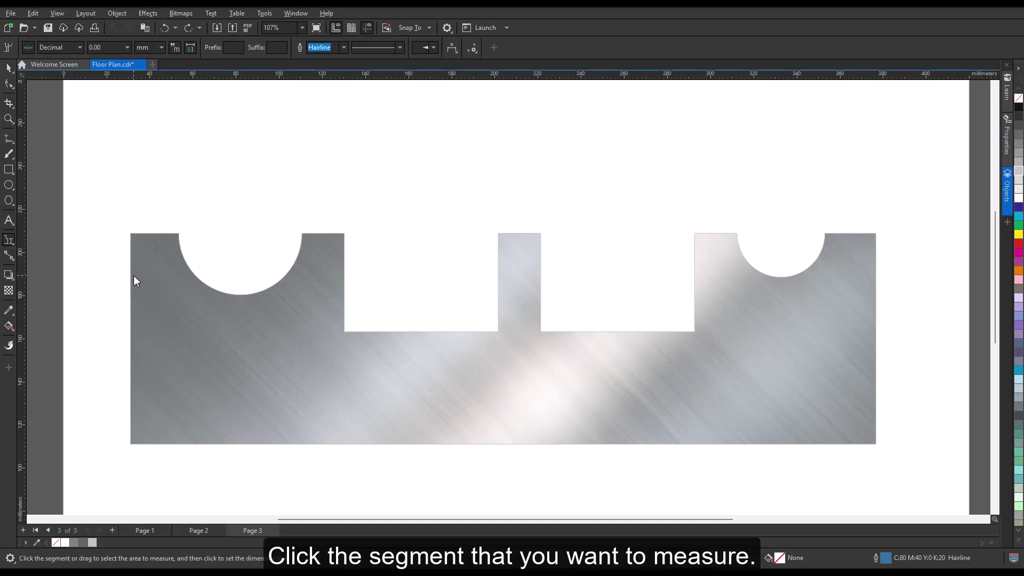
pyautogui.click(421, 331)
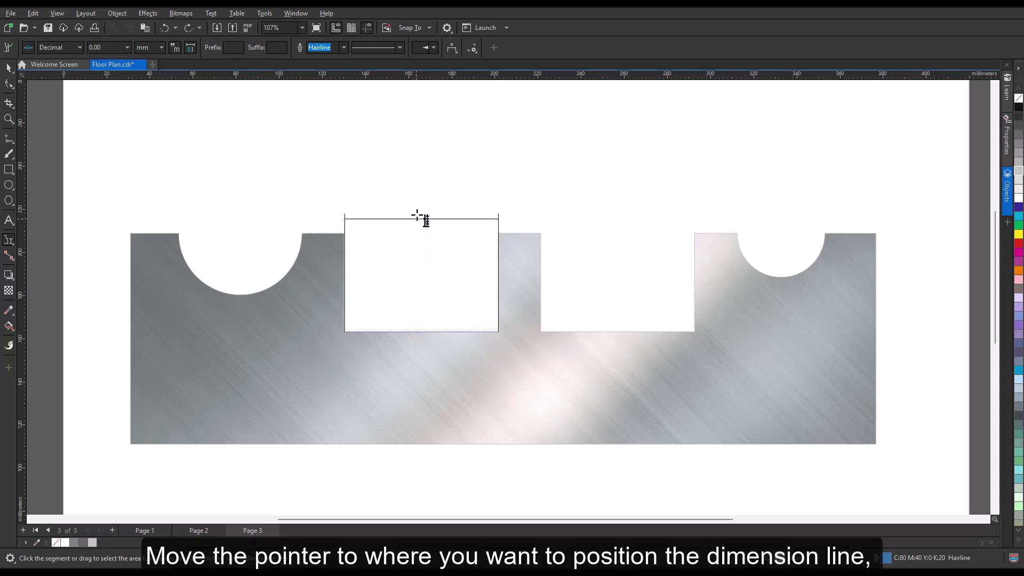
pyautogui.click(419, 147)
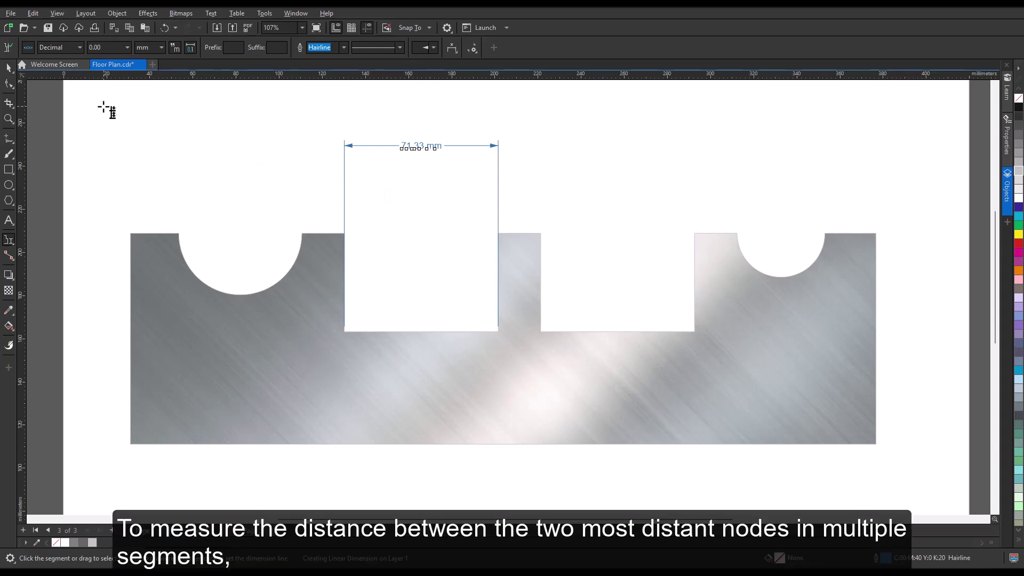
# Add a 345.64 mm overall segment dimension above the shape spanning its full width
pyautogui.moveTo(102, 108); pyautogui.dragTo(882, 400)
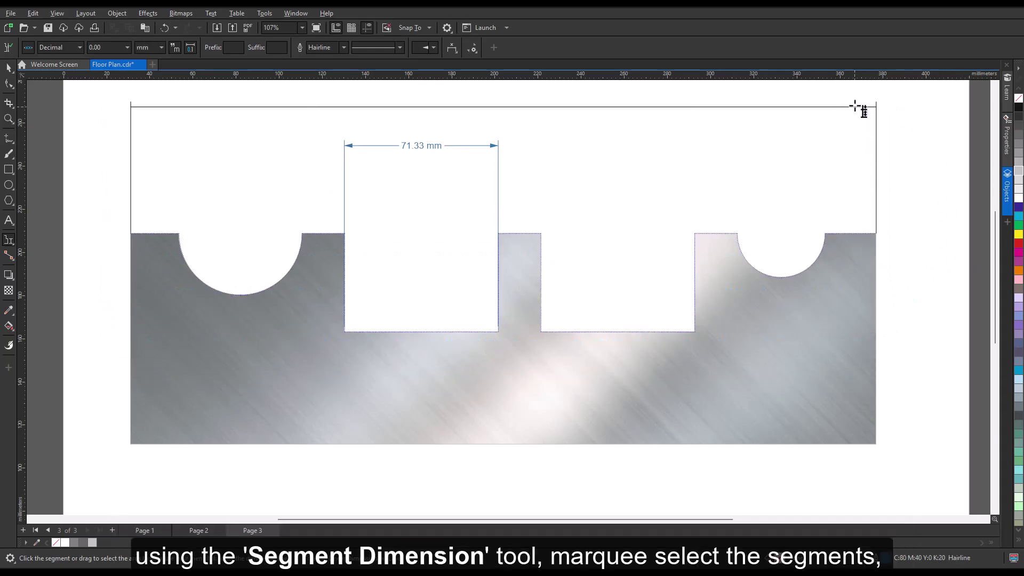
pyautogui.click(855, 98)
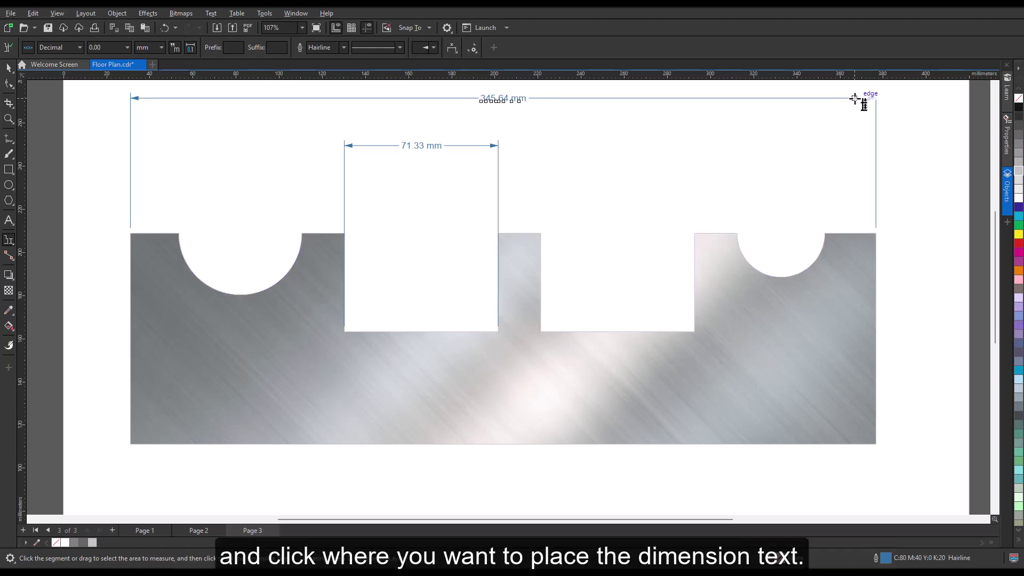
pyautogui.press('space')
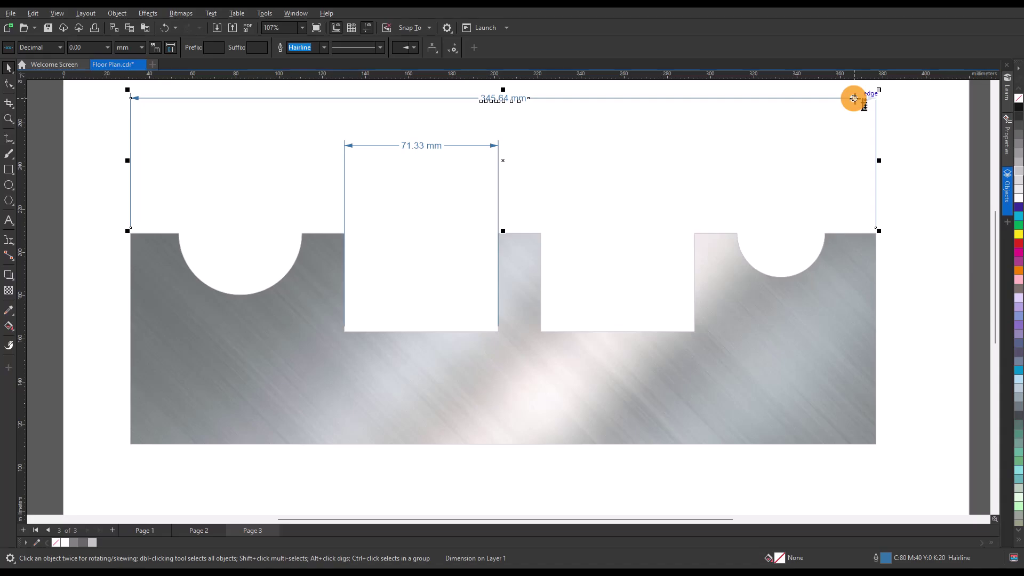
pyautogui.click(896, 104)
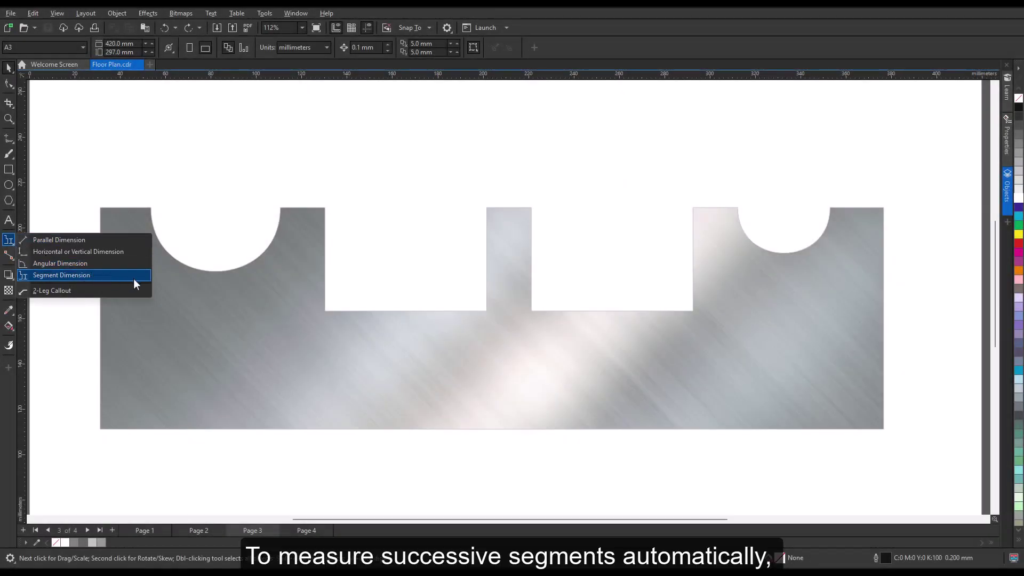
# Enable automatic successive dimensioning and dimension every top segment plus the 345.64 mm total above the shape
pyautogui.click(133, 277)
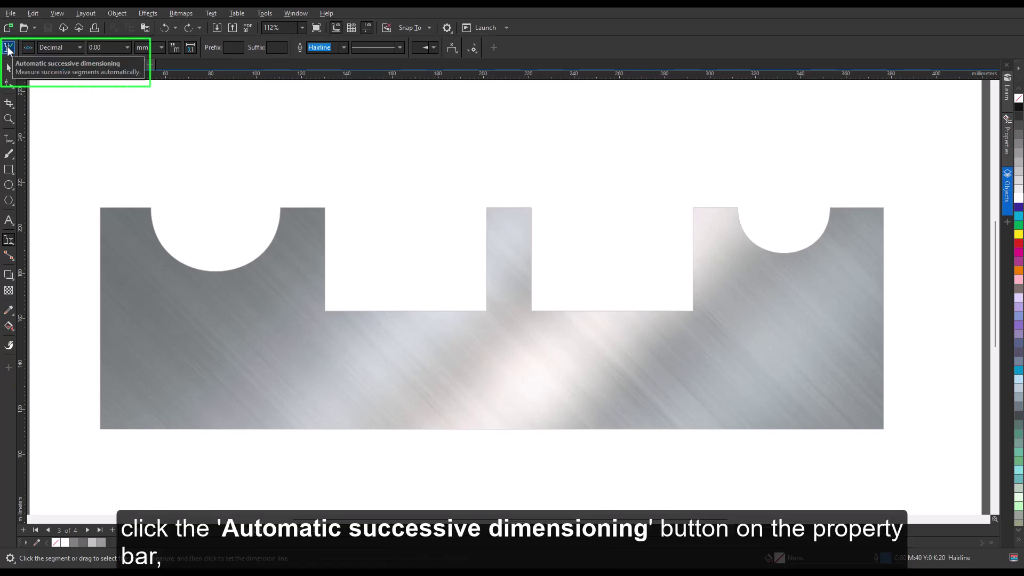
pyautogui.click(8, 50)
pyautogui.moveTo(71, 137); pyautogui.dragTo(312, 176)
pyautogui.moveTo(965, 241); pyautogui.dragTo(917, 378)
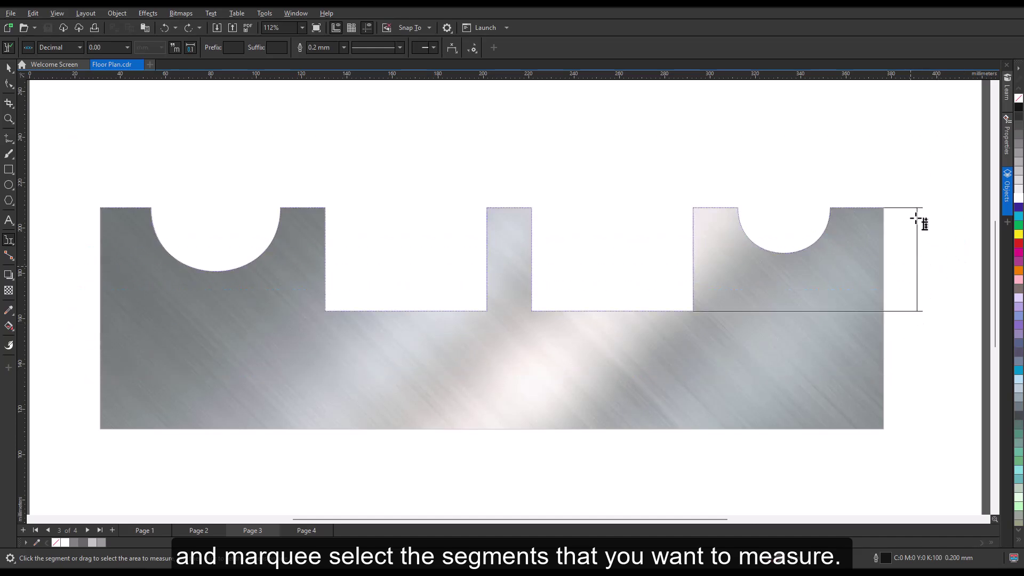
pyautogui.click(909, 125)
pyautogui.press('space')
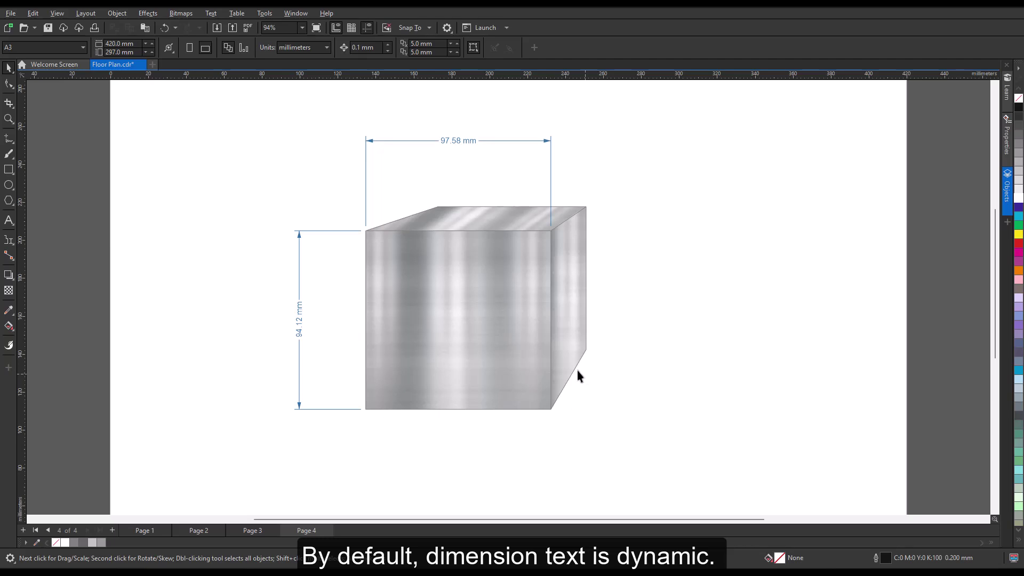
# Scale the cube to about 130%, make the 118.36 mm top dimension static, then scale to about 146%
pyautogui.click(524, 345)
pyautogui.moveTo(589, 412); pyautogui.dragTo(637, 461)
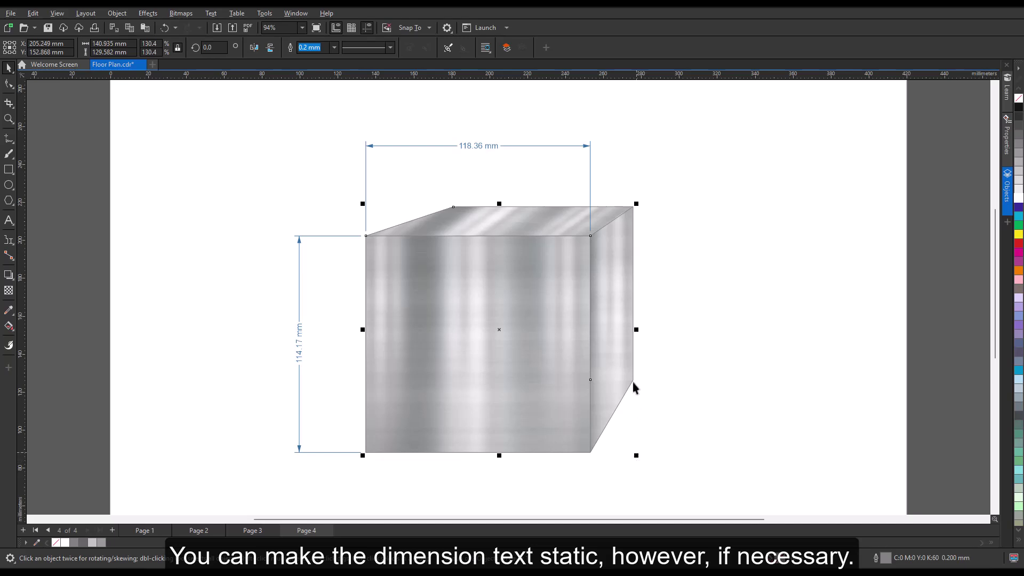
pyautogui.click(590, 184)
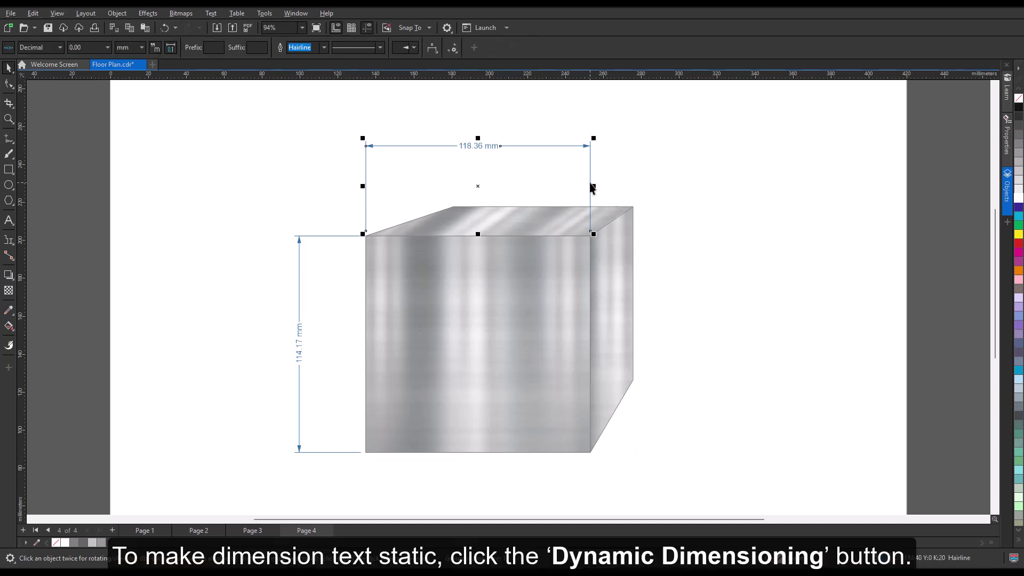
pyautogui.click(10, 49)
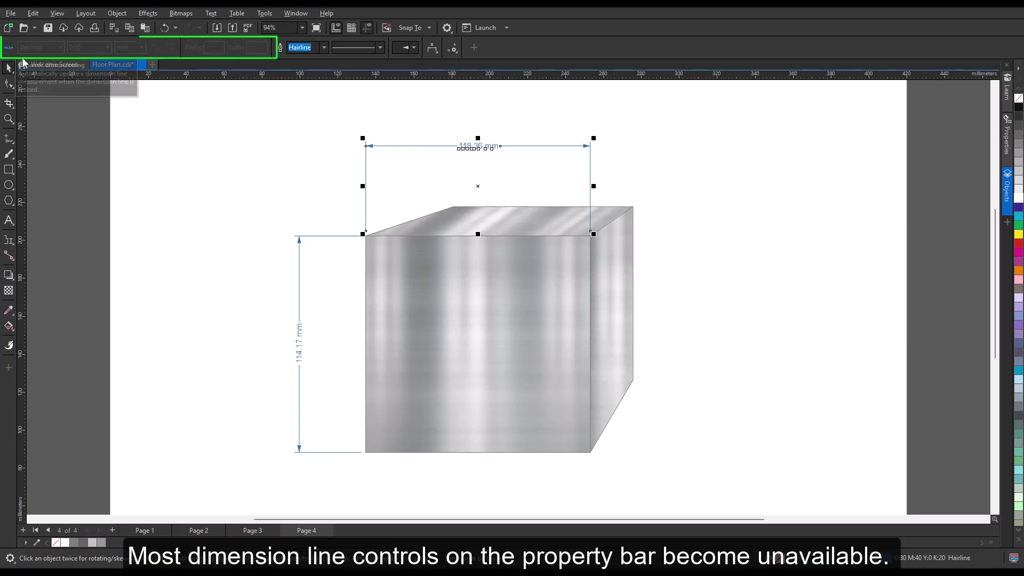
pyautogui.click(566, 445)
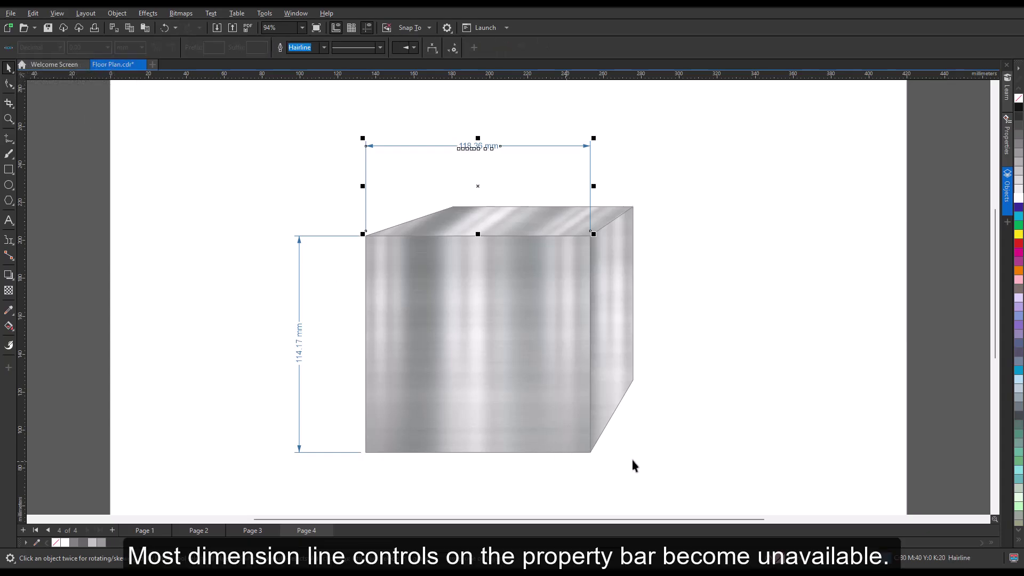
pyautogui.moveTo(640, 458)
pyautogui.mouseDown()
pyautogui.moveTo(671, 486)
pyautogui.moveTo(635, 454)
pyautogui.mouseUp()
pyautogui.click(668, 455)
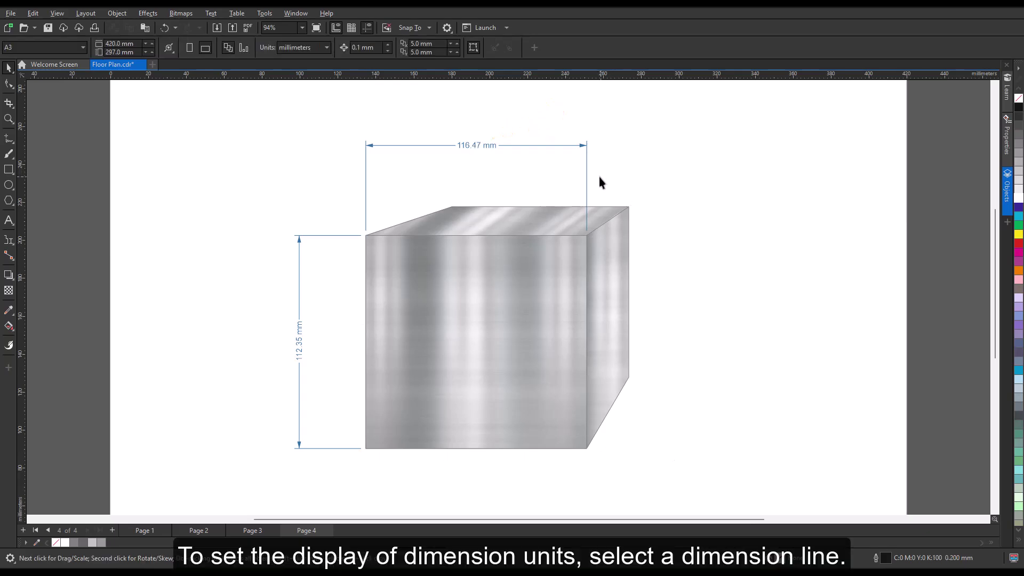
pyautogui.click(587, 186)
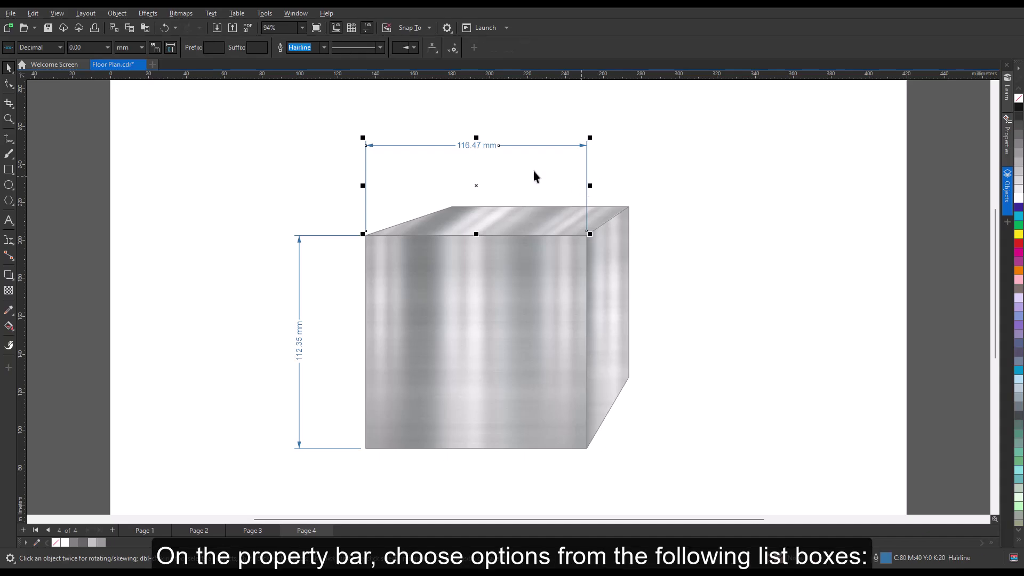
pyautogui.click(60, 47)
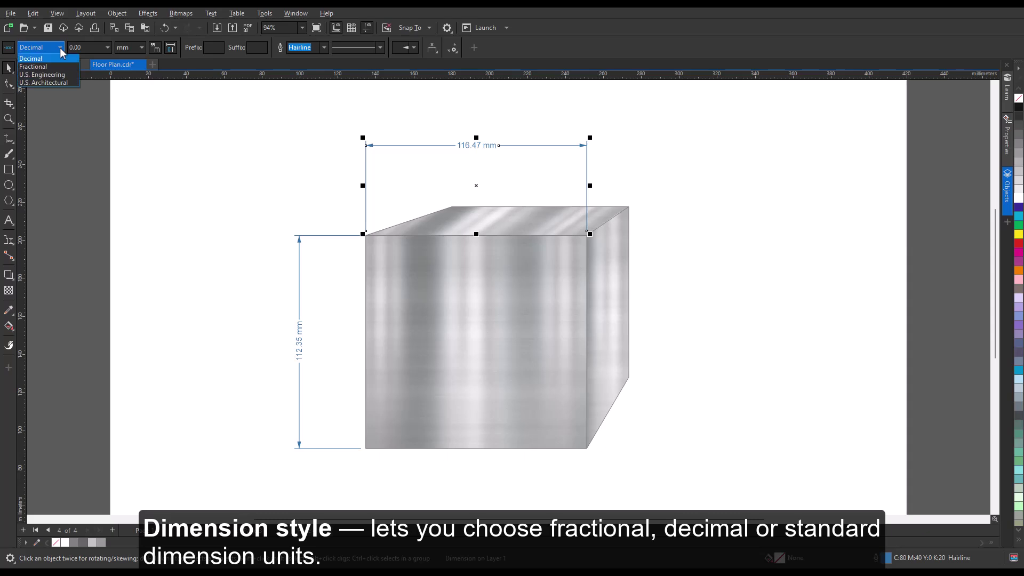
pyautogui.click(108, 49)
pyautogui.click(108, 48)
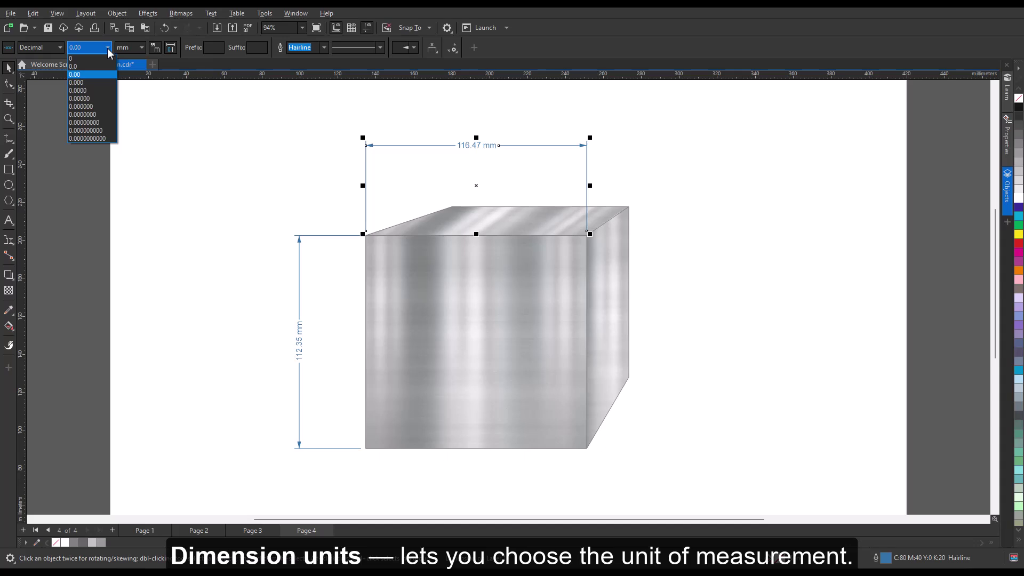
pyautogui.click(142, 46)
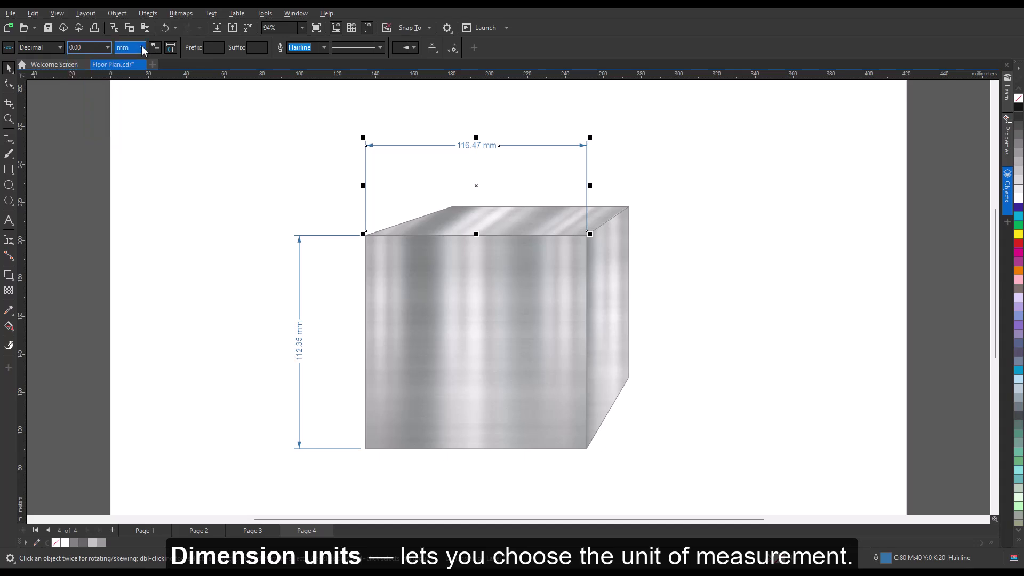
pyautogui.click(142, 45)
pyautogui.click(142, 46)
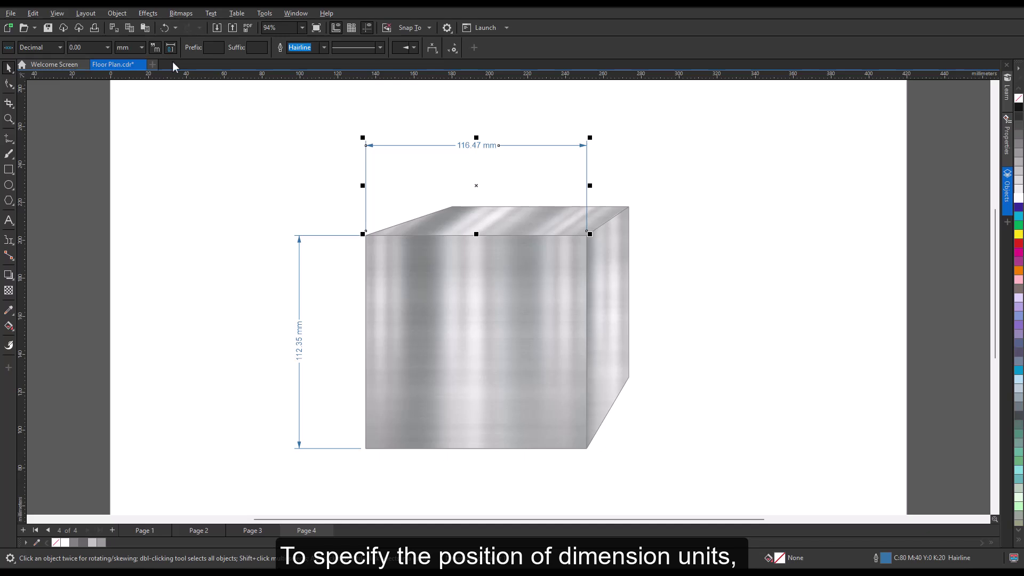
# Try the top dimension's text position above the line, then below it
pyautogui.click(437, 51)
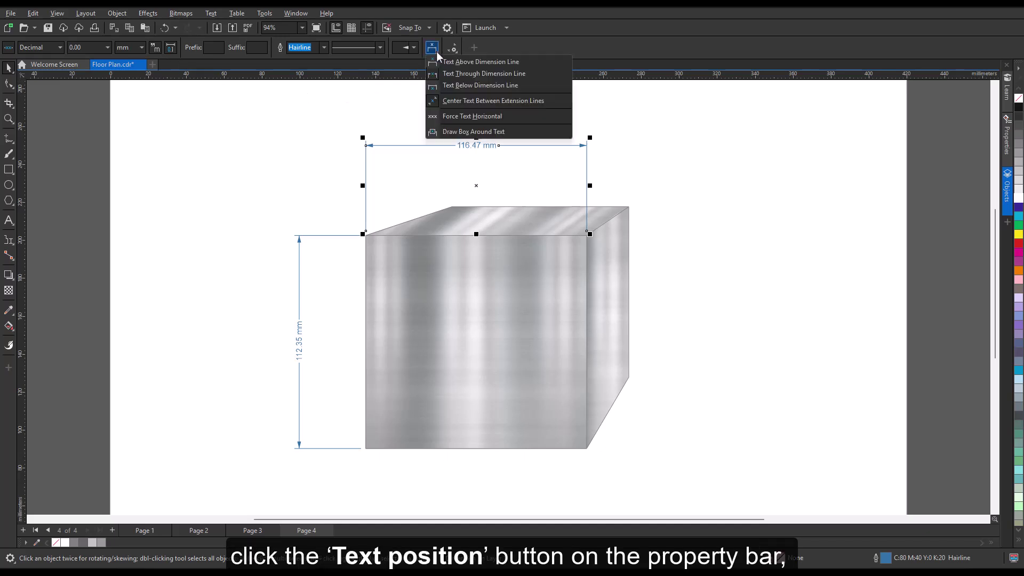
pyautogui.click(473, 61)
pyautogui.click(513, 109)
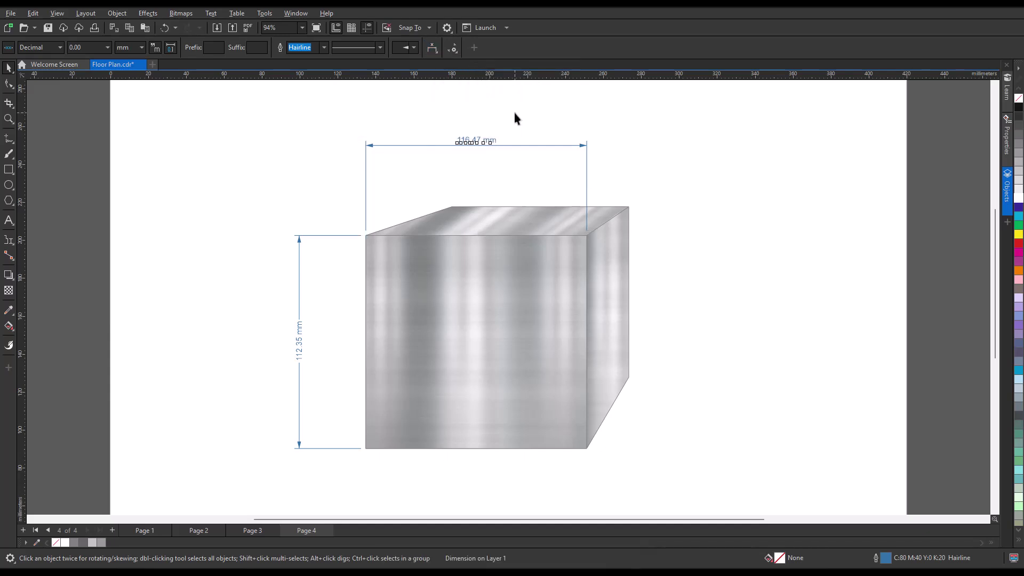
pyautogui.click(540, 149)
pyautogui.click(439, 52)
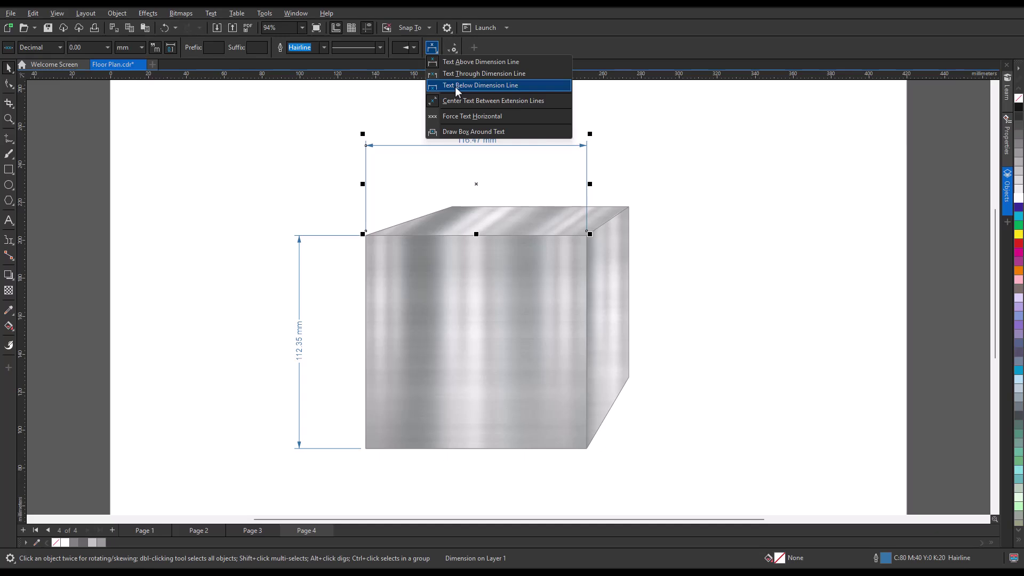
pyautogui.click(456, 86)
pyautogui.click(525, 118)
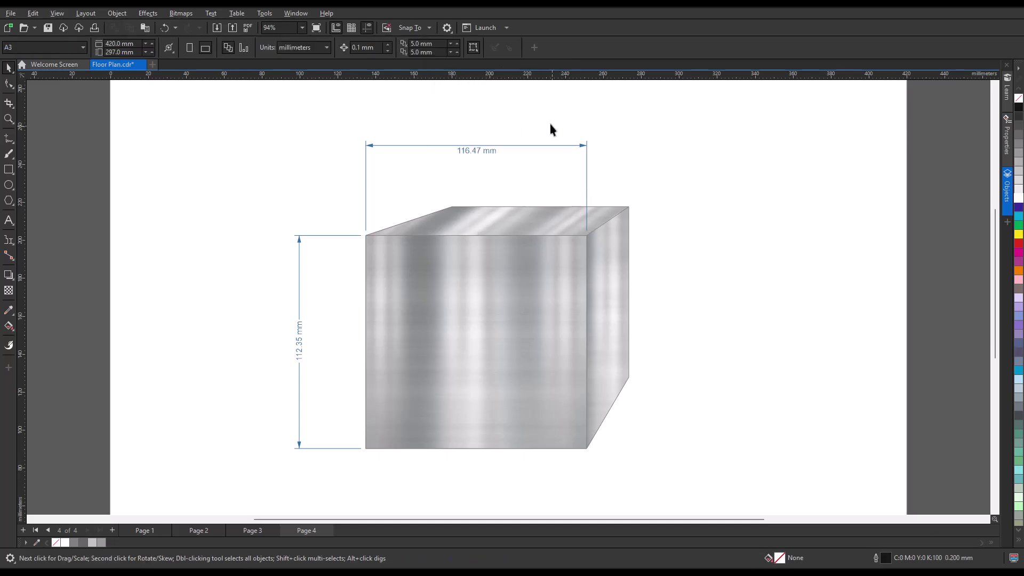
# Frame the 116.47 mm label in a text box and move it back above the line
pyautogui.click(434, 145)
pyautogui.click(437, 52)
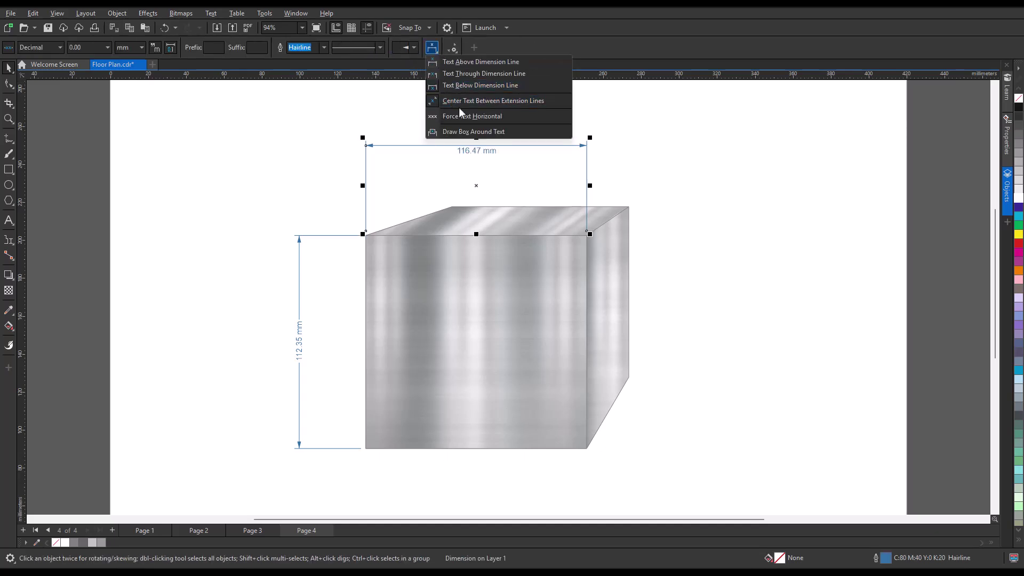
pyautogui.click(464, 131)
pyautogui.click(543, 125)
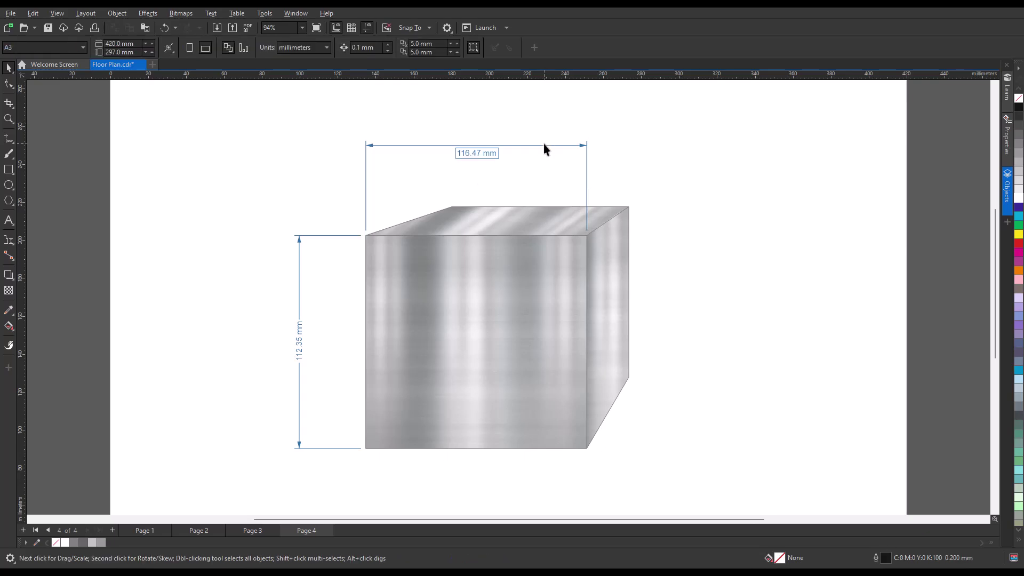
pyautogui.click(543, 144)
pyautogui.click(437, 51)
pyautogui.click(452, 60)
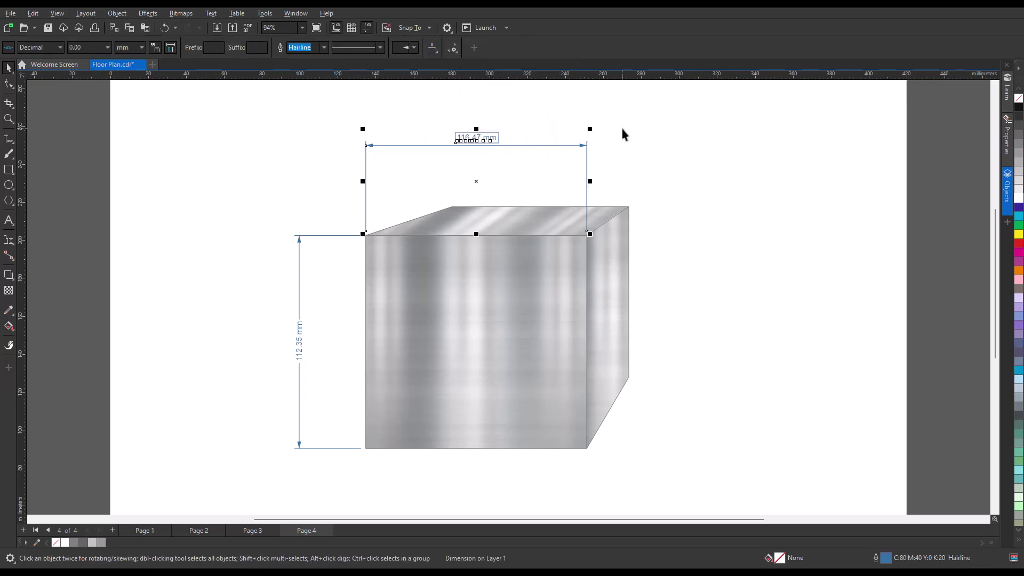
pyautogui.click(623, 130)
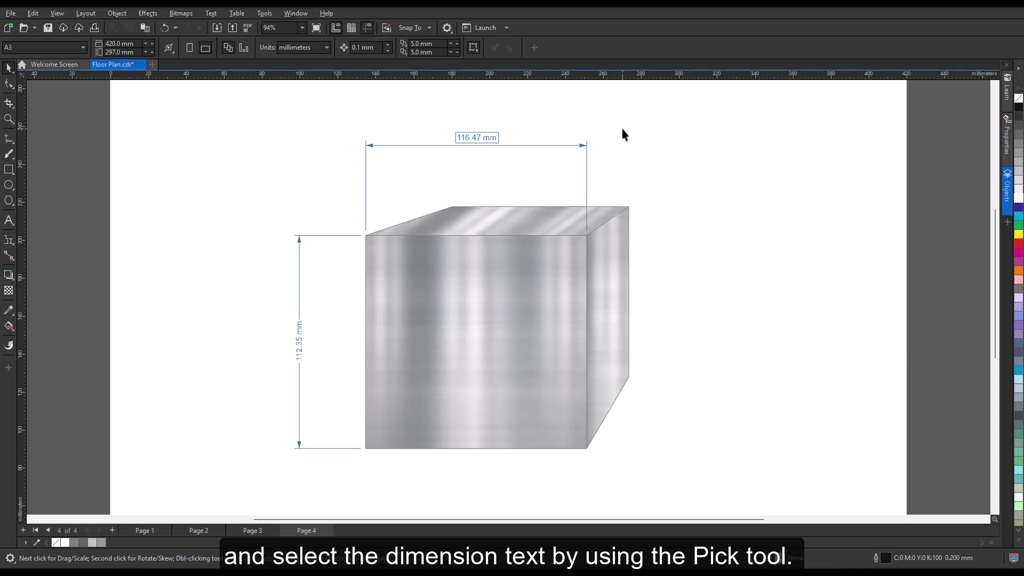
# Set the 116.47 mm top dimension label to 16 pt Arial Rounded MT
pyautogui.click(491, 139)
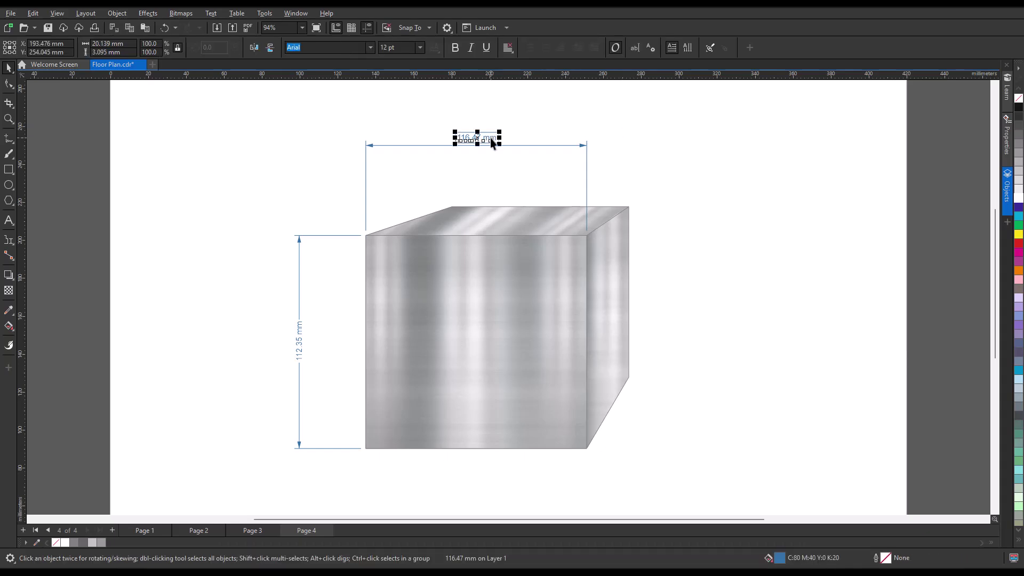
pyautogui.click(420, 48)
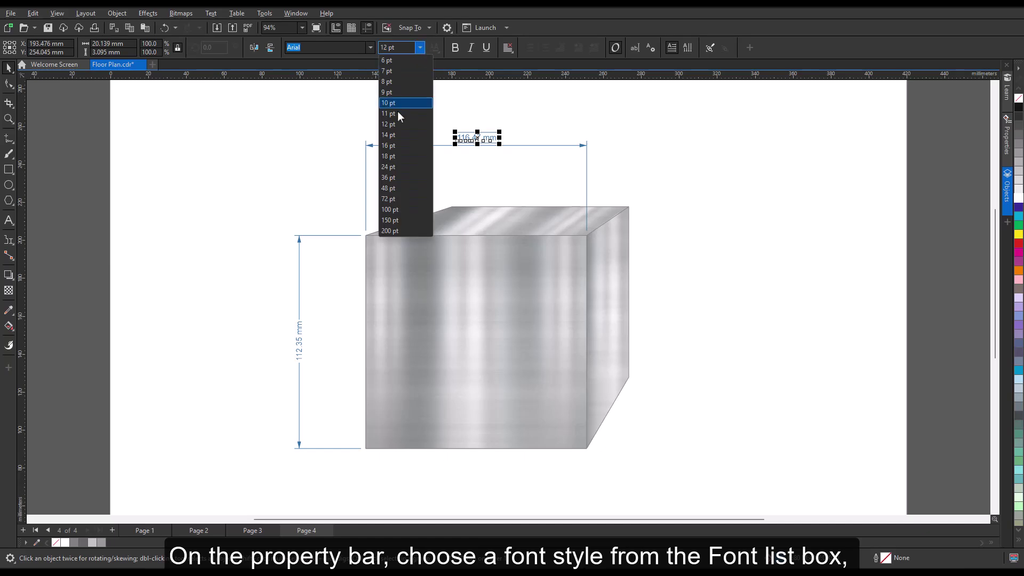
pyautogui.click(395, 146)
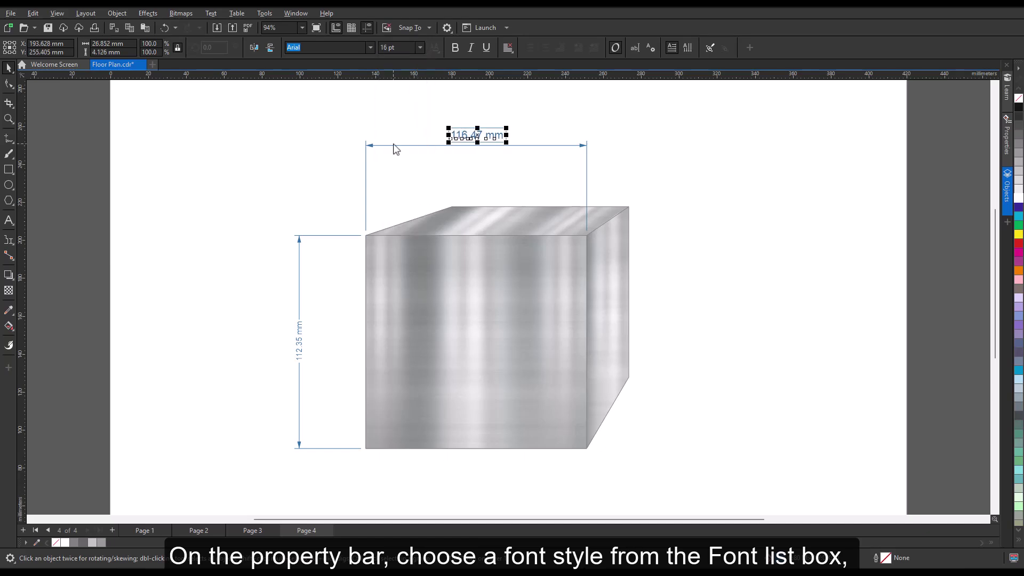
pyautogui.click(373, 49)
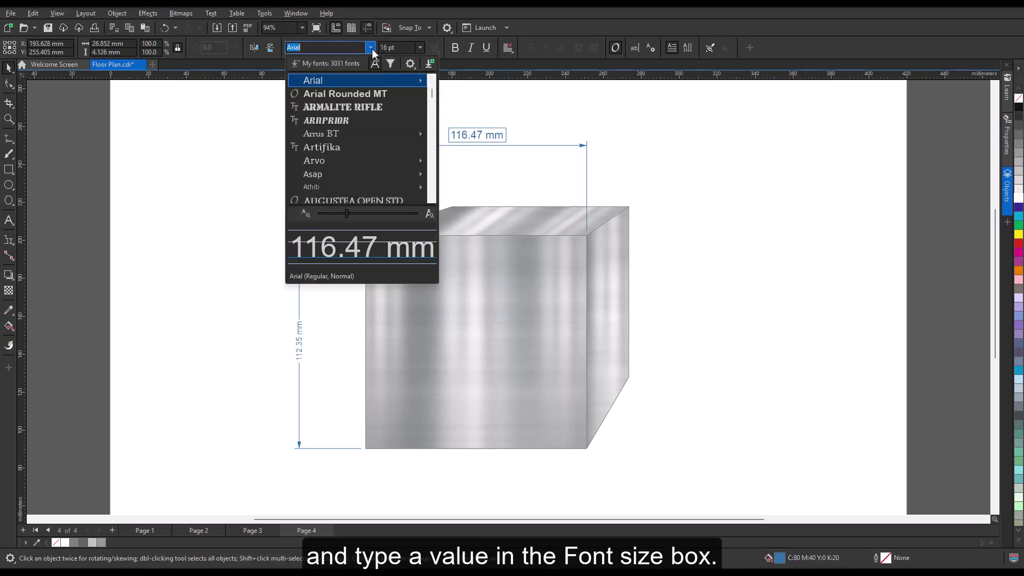
pyautogui.click(360, 94)
pyautogui.click(534, 142)
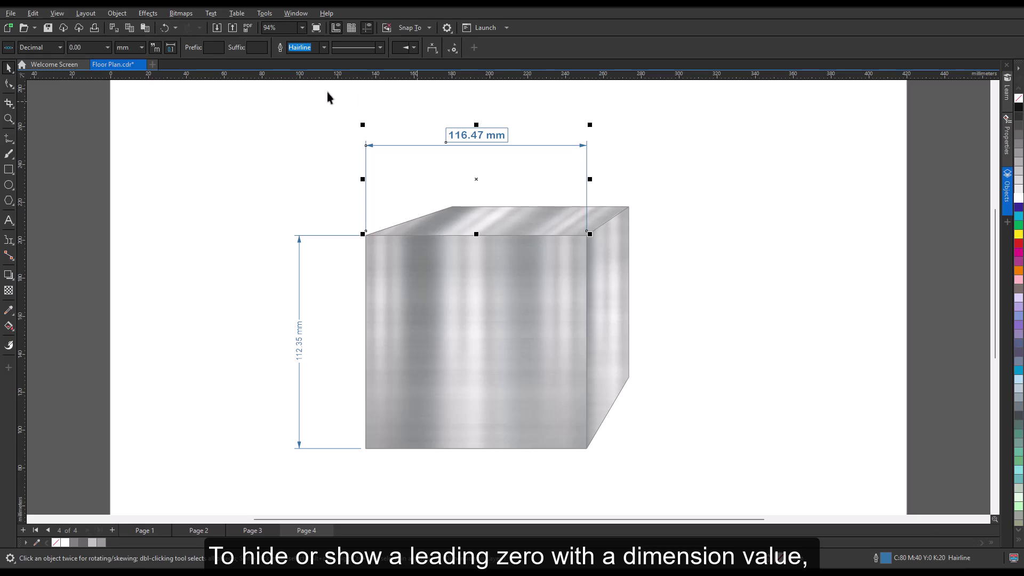
# Enable leading zeros on the top dimension, then review the Angular and linear Dimension defaults in Options and cancel
pyautogui.click(174, 50)
pyautogui.click(445, 107)
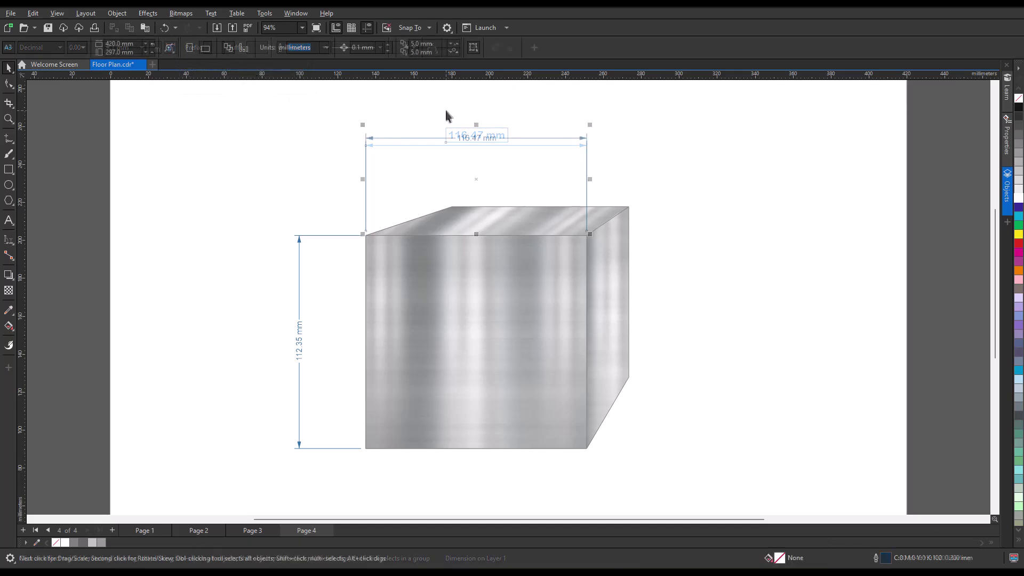
pyautogui.click(270, 14)
pyautogui.moveTo(307, 28)
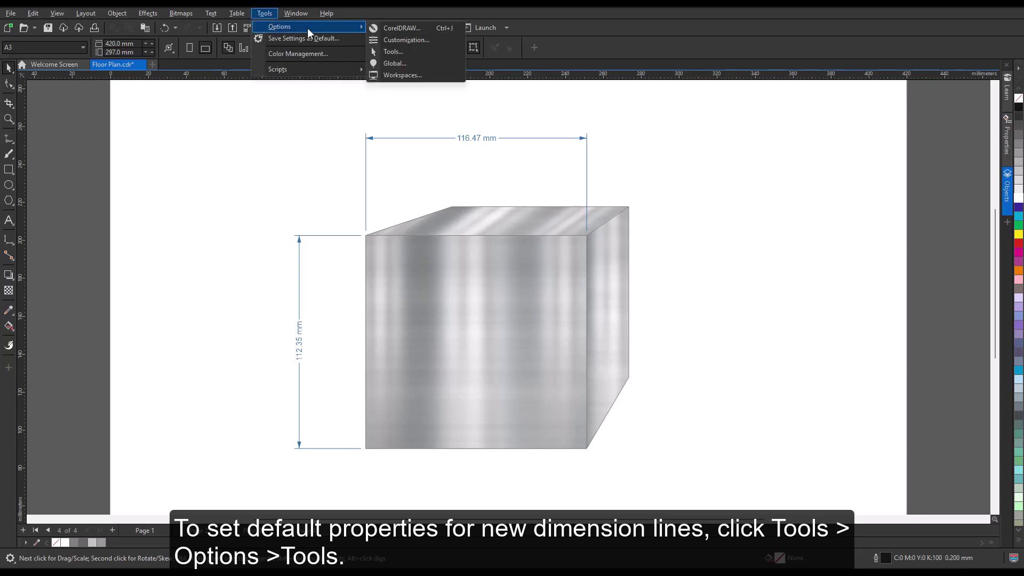
pyautogui.click(389, 55)
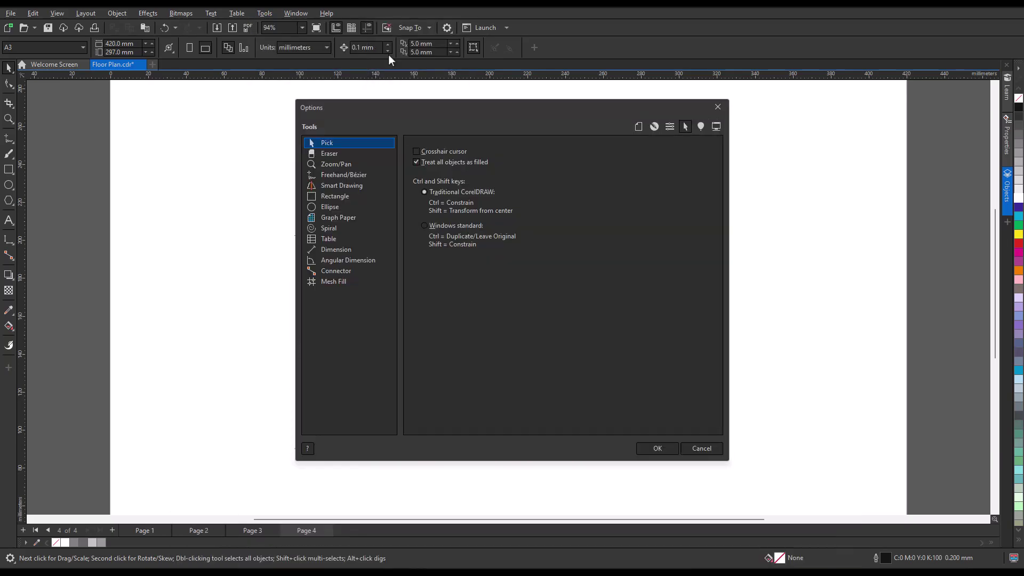
pyautogui.click(339, 262)
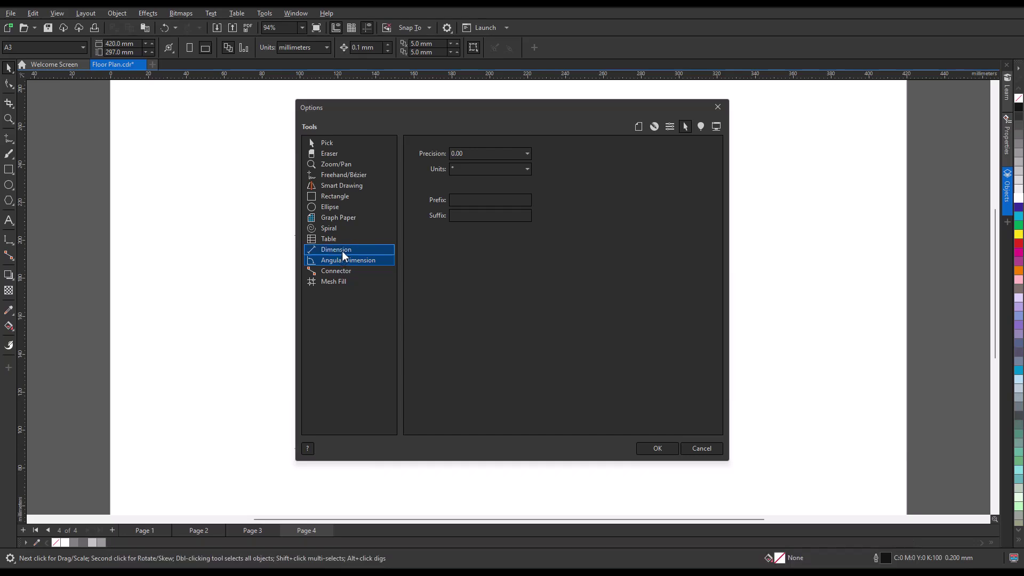
pyautogui.click(342, 251)
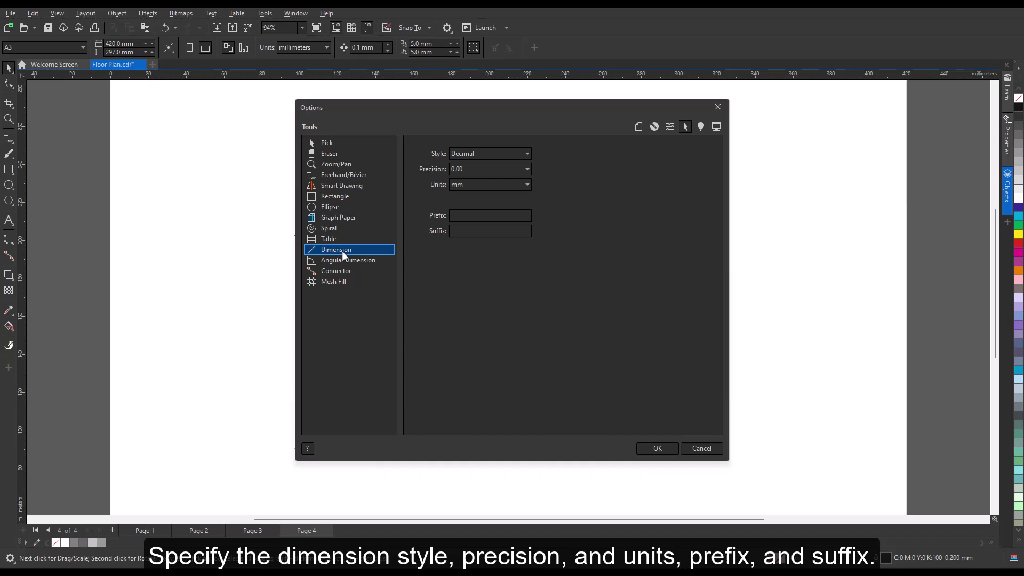
pyautogui.click(706, 449)
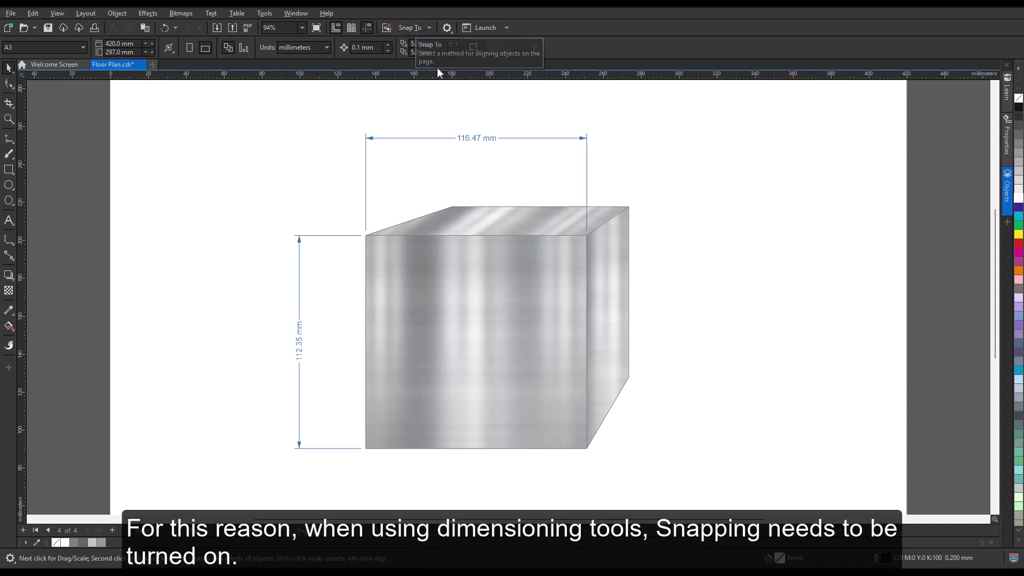
pyautogui.click(540, 139)
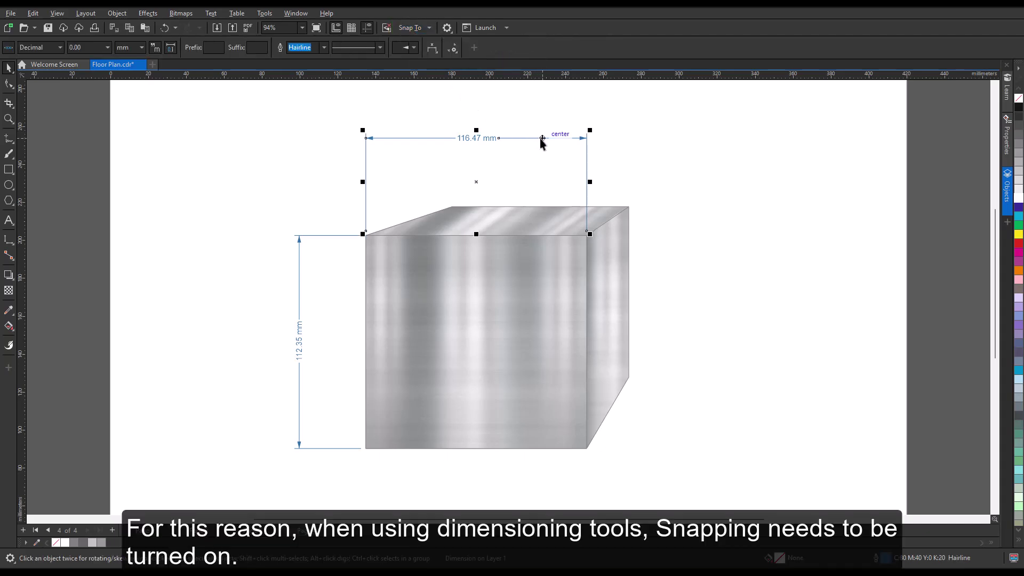
pyautogui.doubleClick(481, 138)
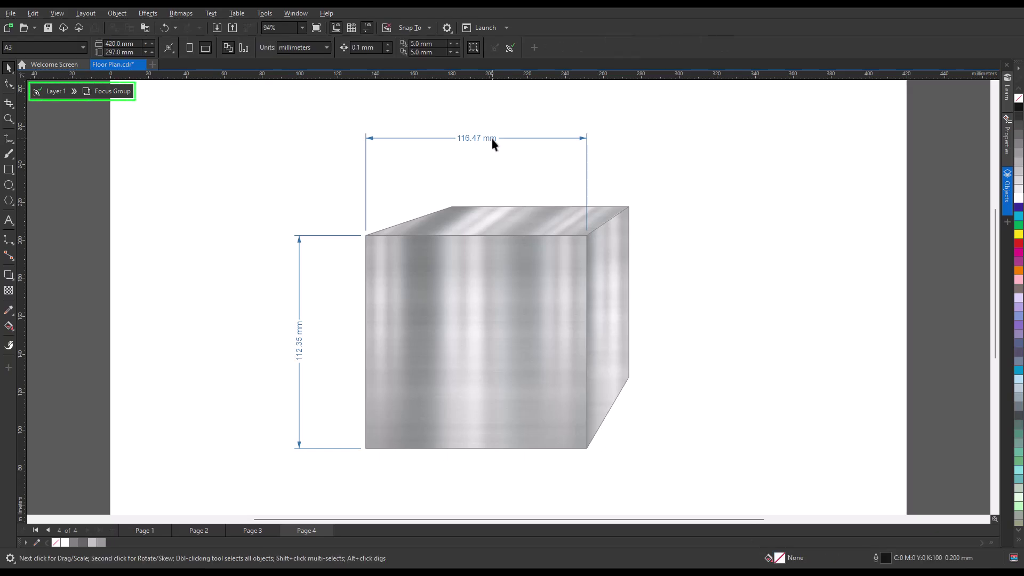
pyautogui.click(59, 97)
pyautogui.click(273, 149)
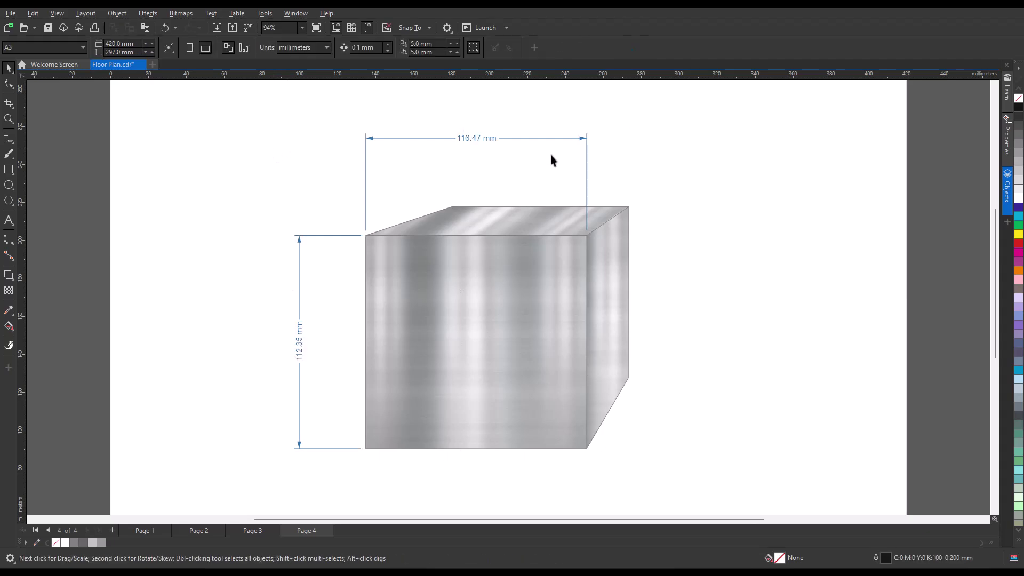
# Zoom in closely on the 116.47 mm top dimension and the cube's top edge beneath it
pyautogui.click(8, 119)
pyautogui.moveTo(319, 105); pyautogui.dragTo(632, 255)
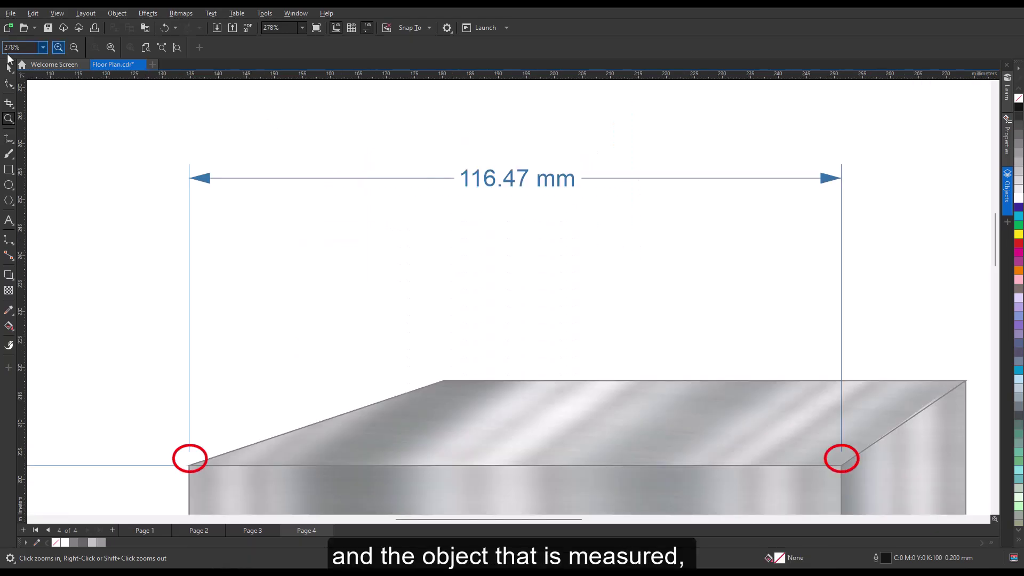
pyautogui.click(8, 68)
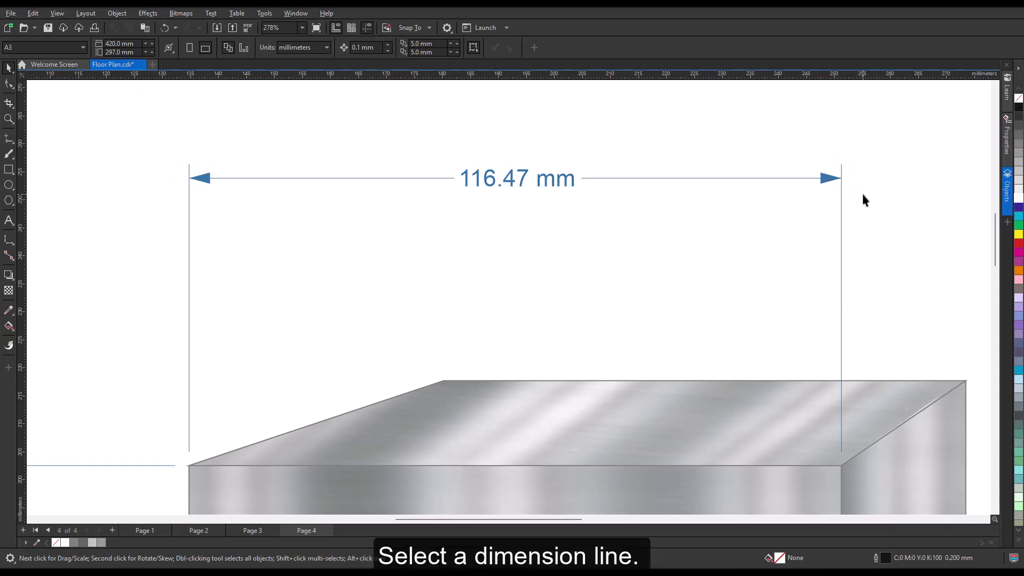
# Give the 116.47 mm dimension's extension lines a 4.0 mm distance from object and 2.0 mm overhang
pyautogui.click(841, 215)
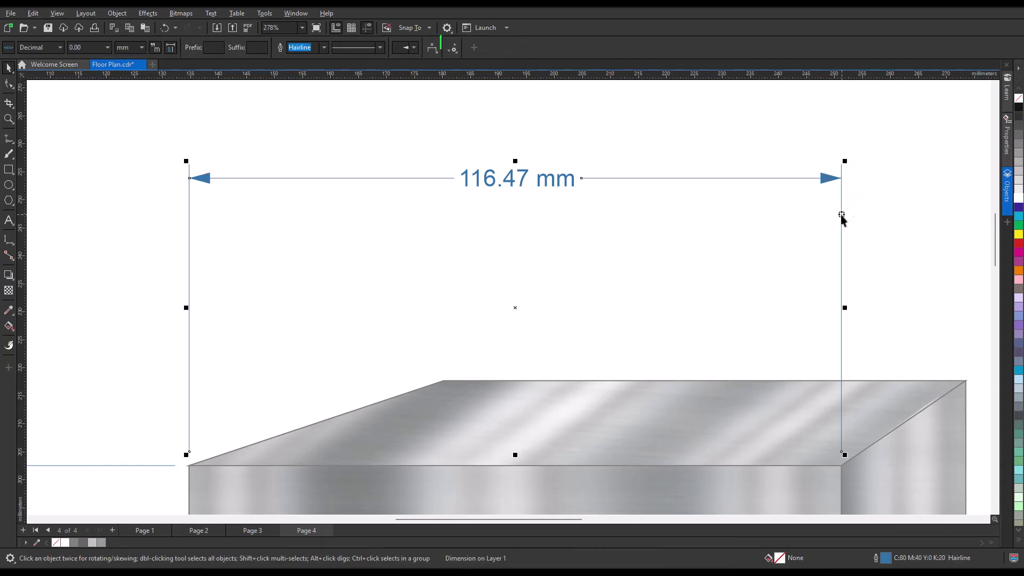
pyautogui.click(456, 53)
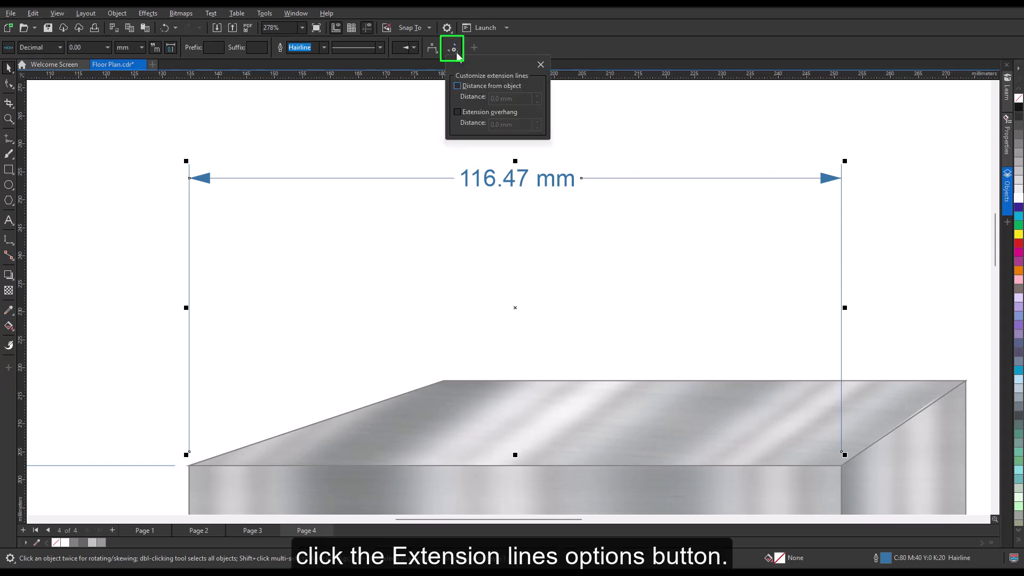
pyautogui.click(458, 85)
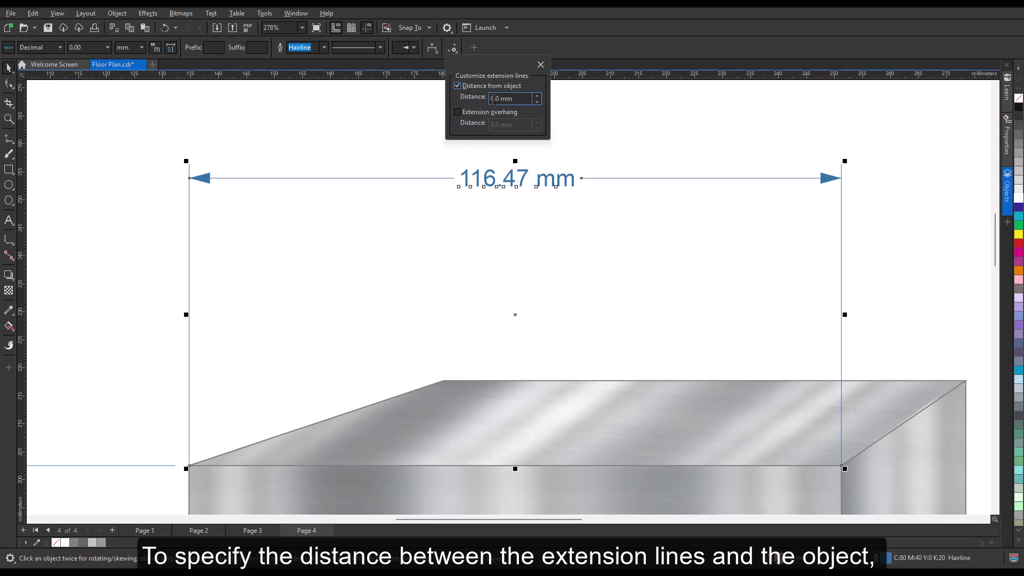
pyautogui.click(489, 98)
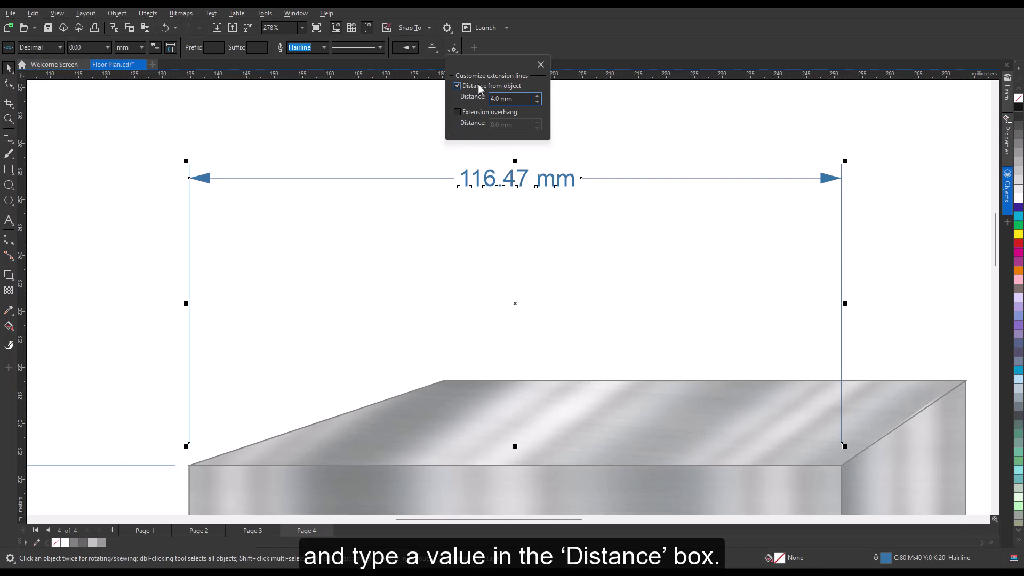
pyautogui.click(457, 112)
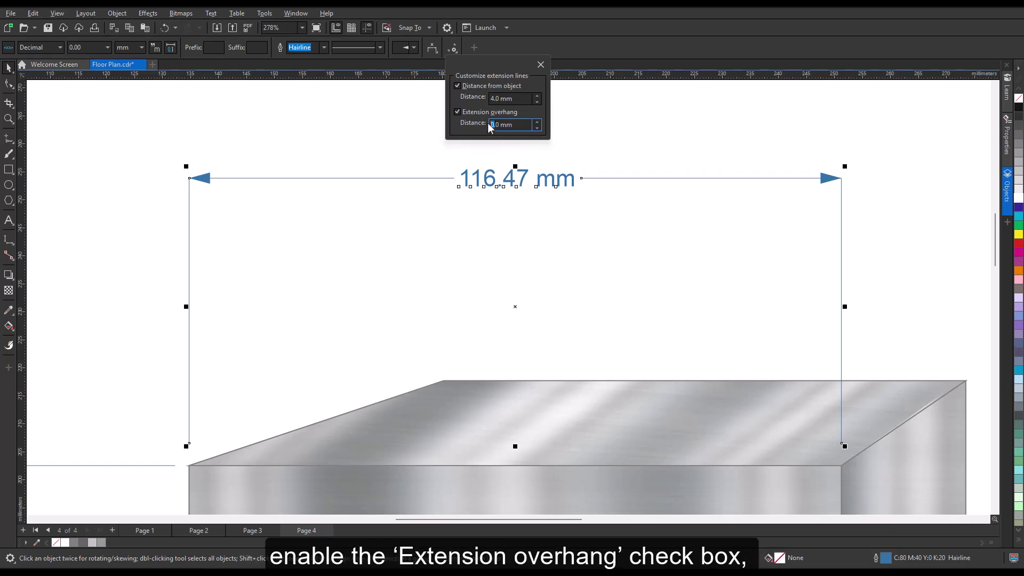
pyautogui.press('Return')
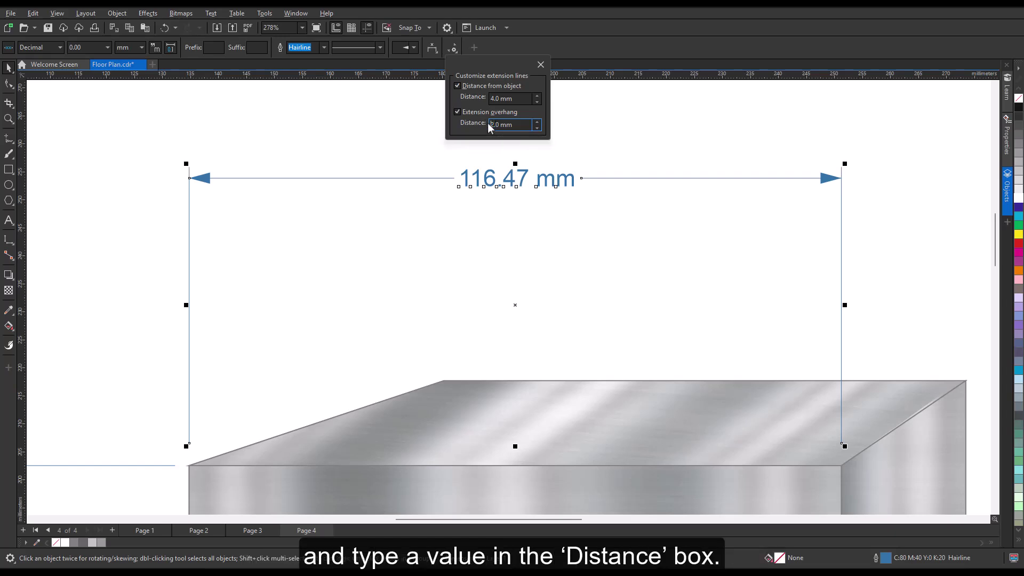
pyautogui.click(869, 212)
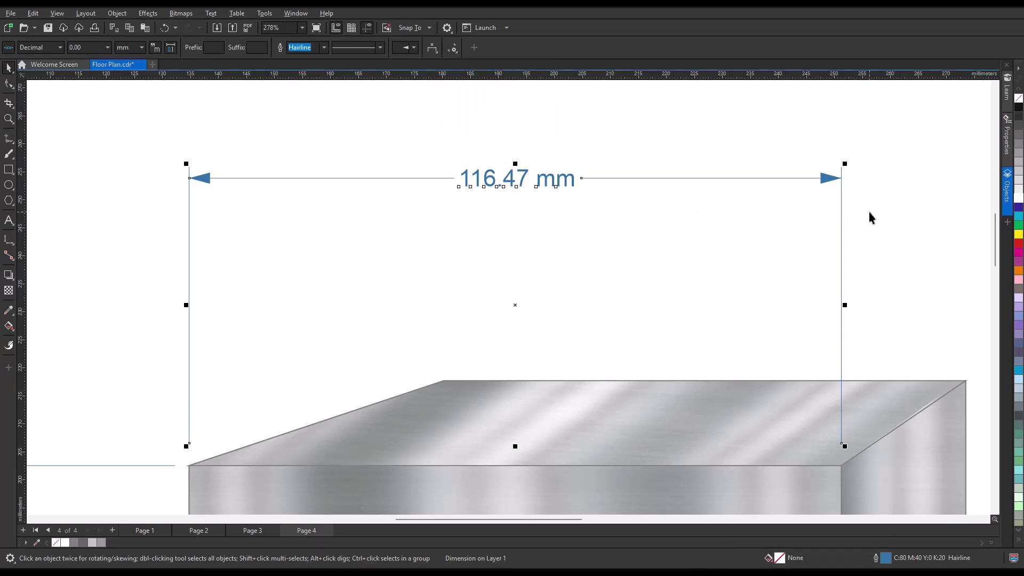